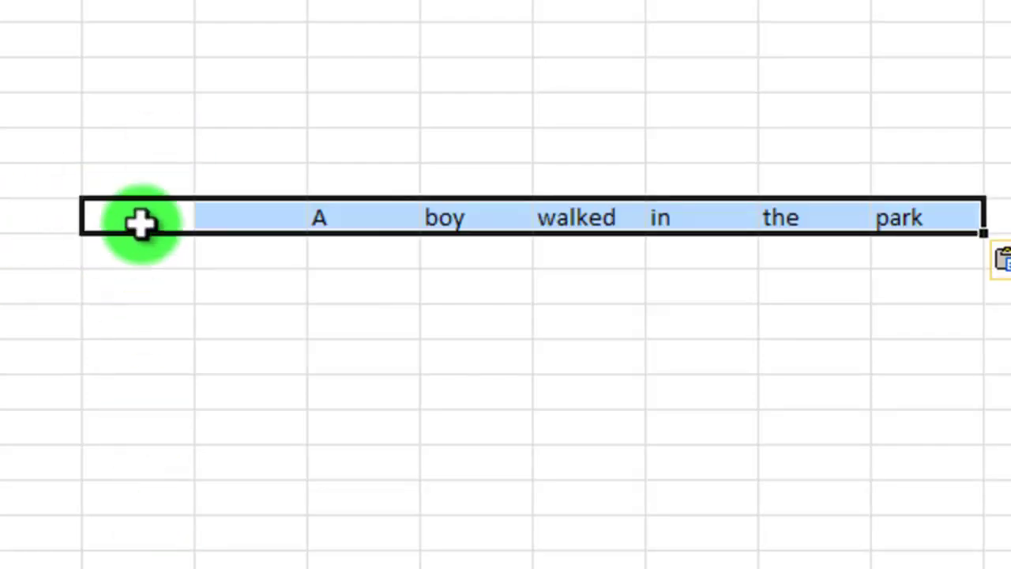
Step: Enter "A man walked in the park" one word per cell down D9:D14 and add the title "Longest Common Subsequence" above the table
click(140, 218)
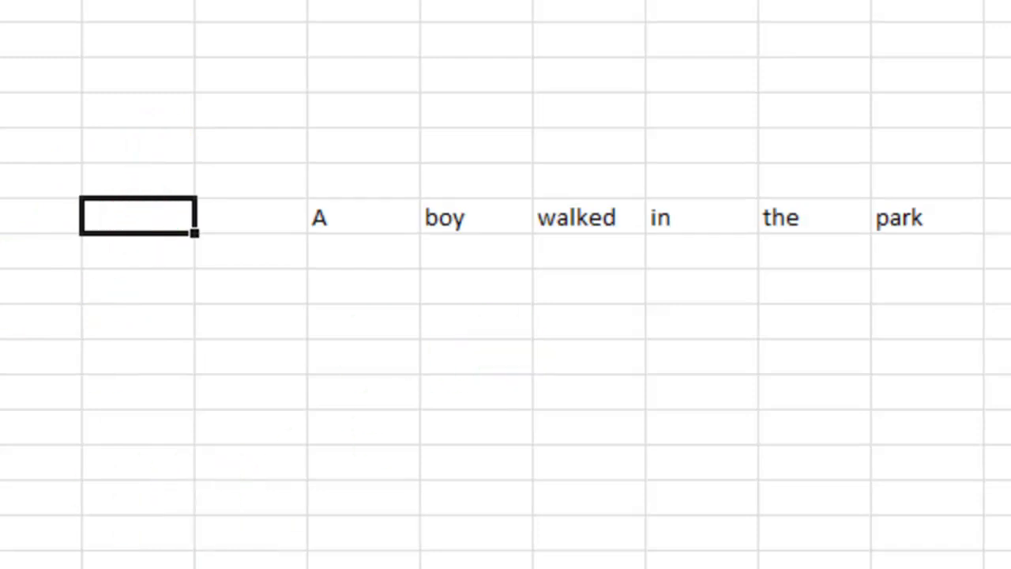
text(A man walked in the park)
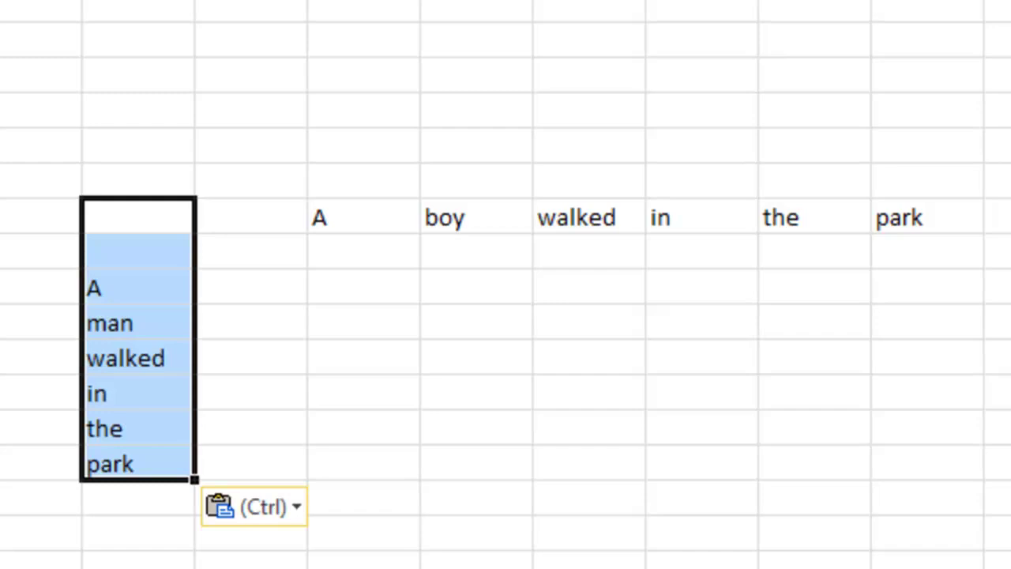
click(124, 45)
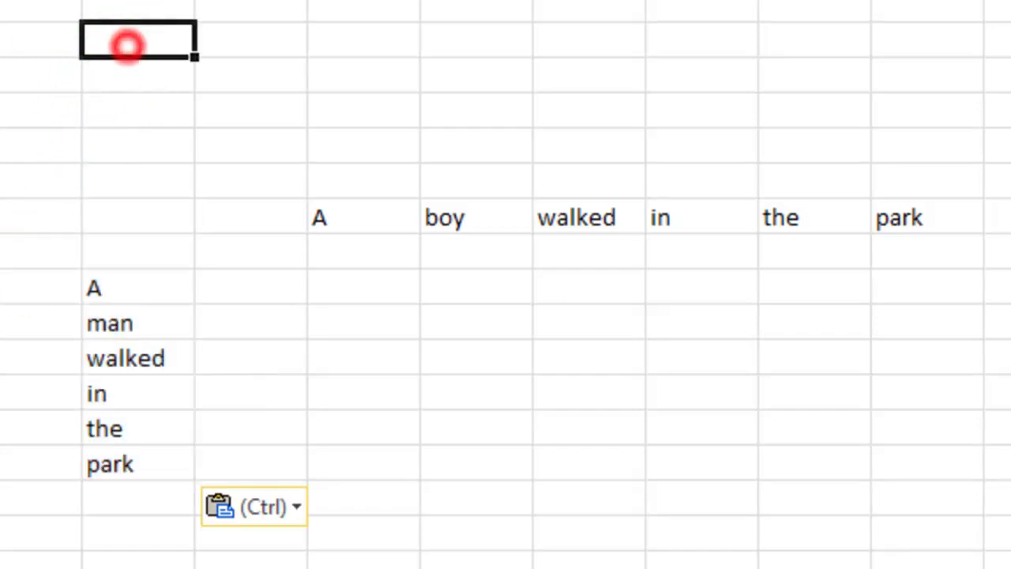
text(Longest Common Subsequence)
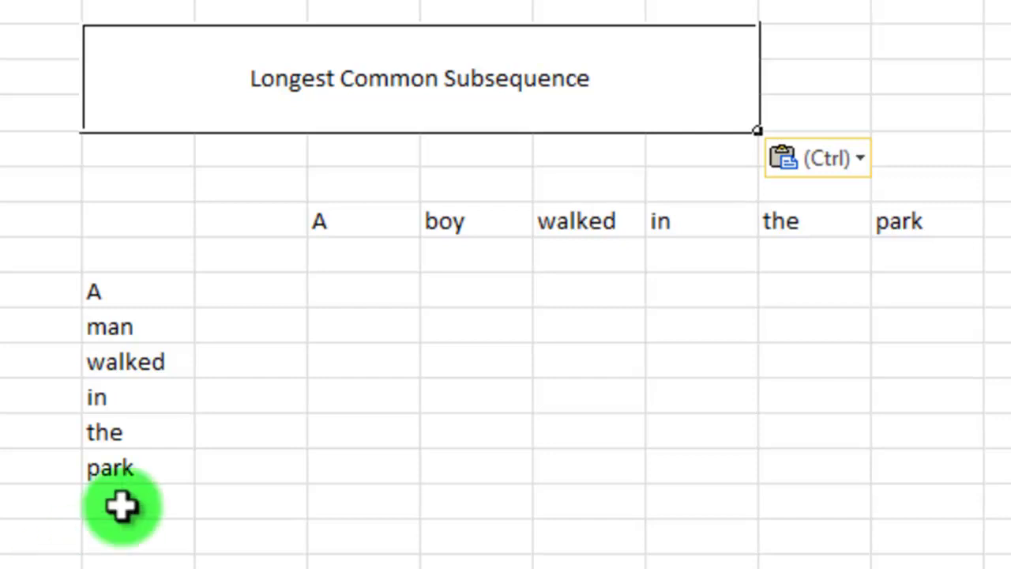
Step: Enter 0 in E8 and fill it across to K8 and down to E14
drag(131, 217, 903, 463)
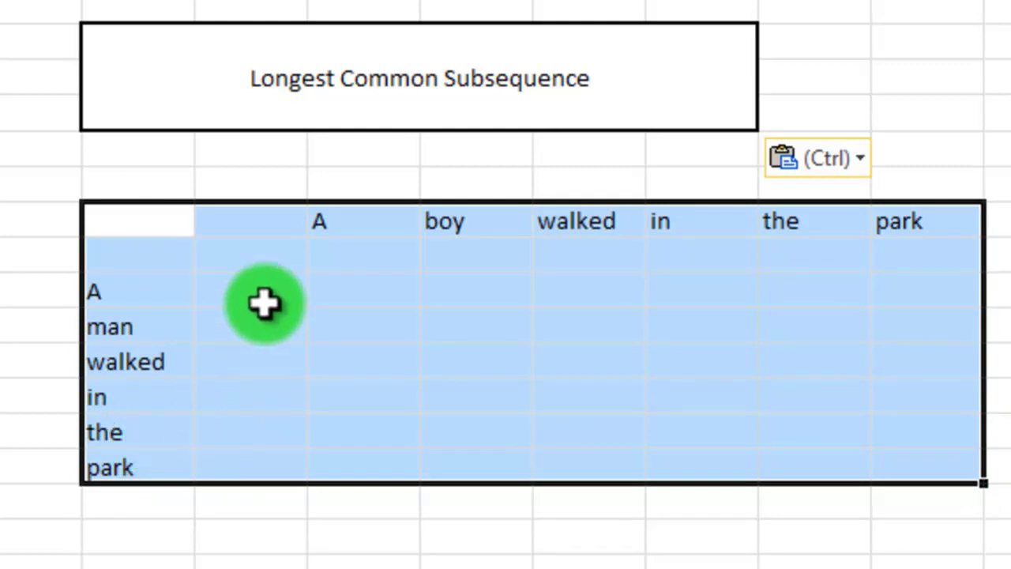
click(260, 253)
text(0)
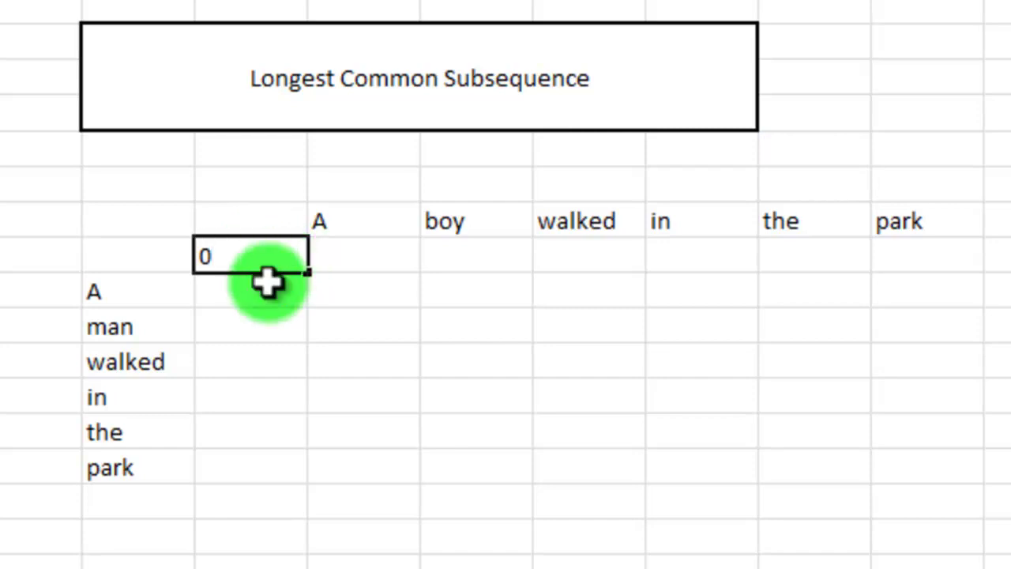
click(239, 291)
click(246, 255)
key(Delete)
drag(308, 271, 960, 269)
click(227, 252)
drag(310, 281, 303, 470)
Step: Begin a formula in F9 with MAX(F8;E9), taking the larger of the cells above and to the left
click(381, 290)
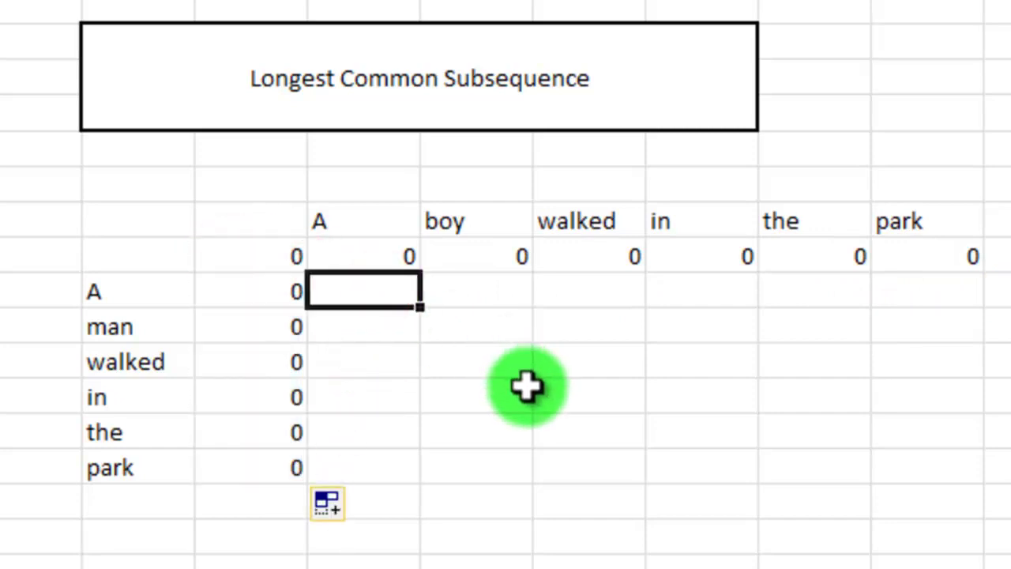
text(=max()
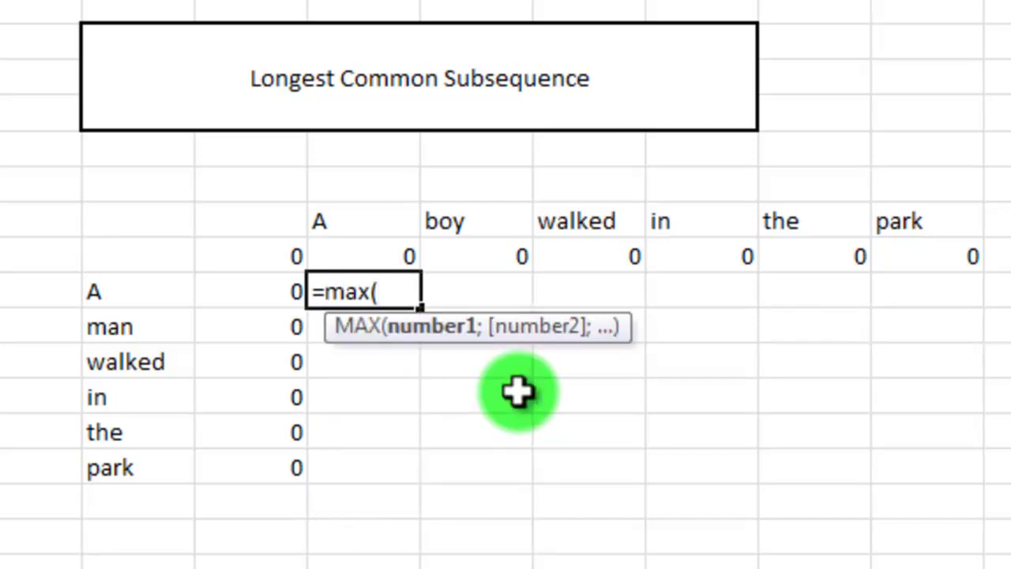
key(Up)
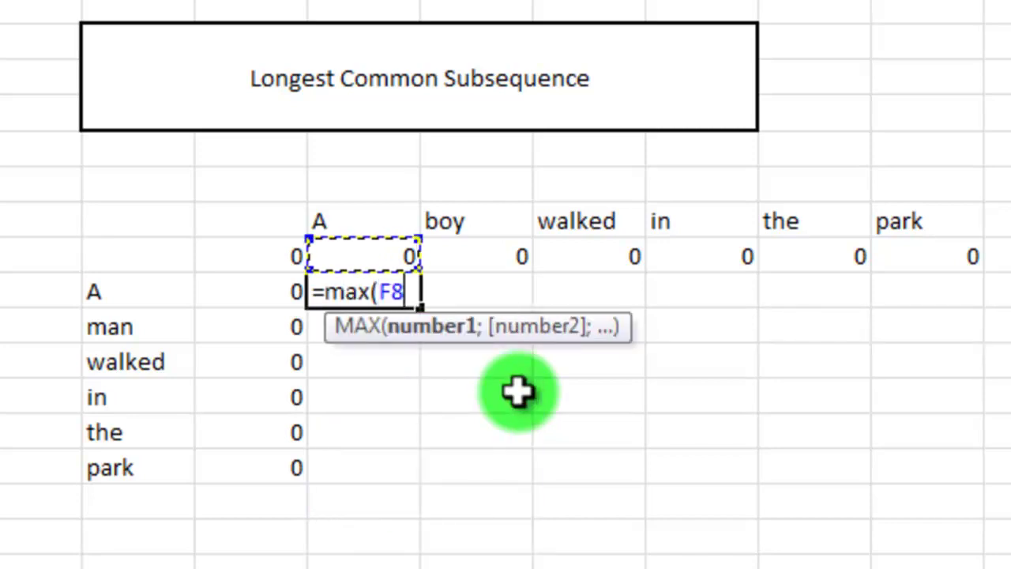
text(;)
key(Left)
text())
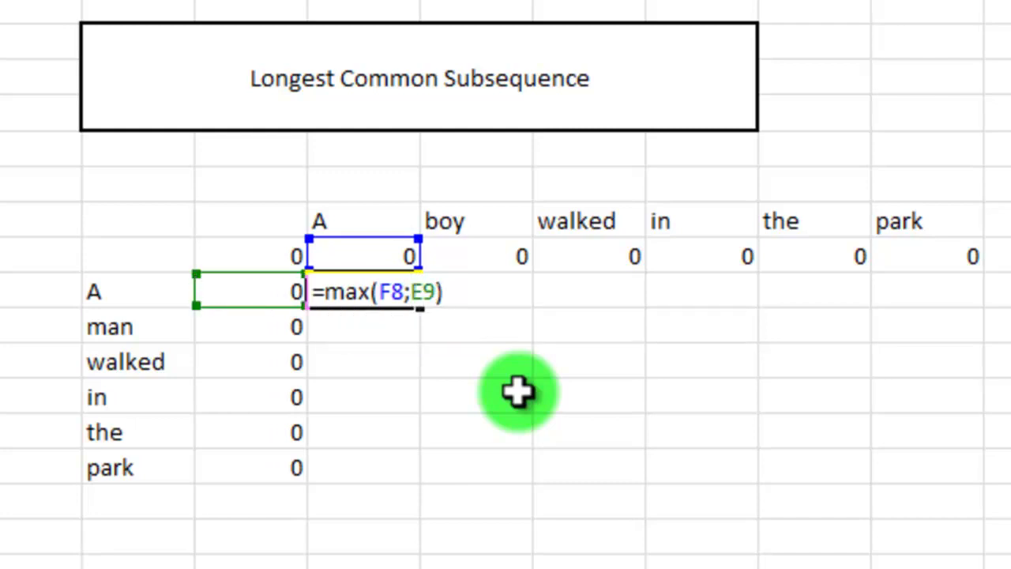
Step: Complete the F9 formula by adding +IF(F7=D9;1;0)
text(+if()
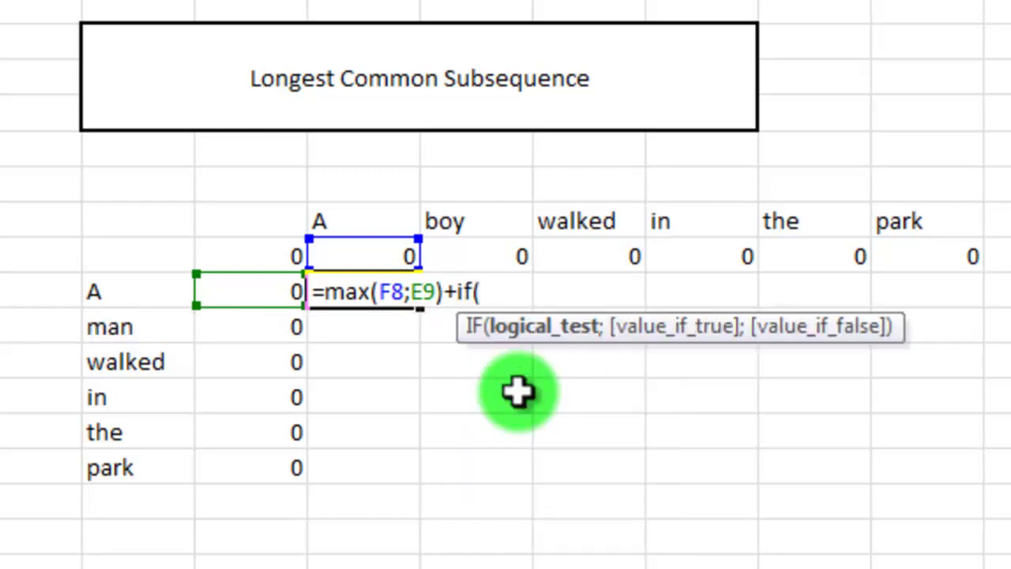
key(Up)
key(Up)
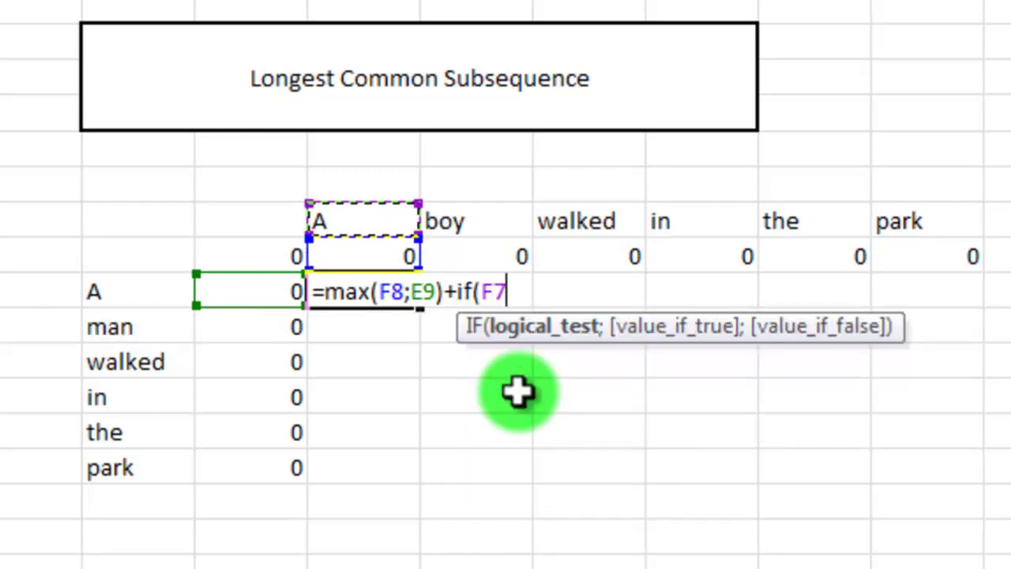
text(;)
key(BackSpace)
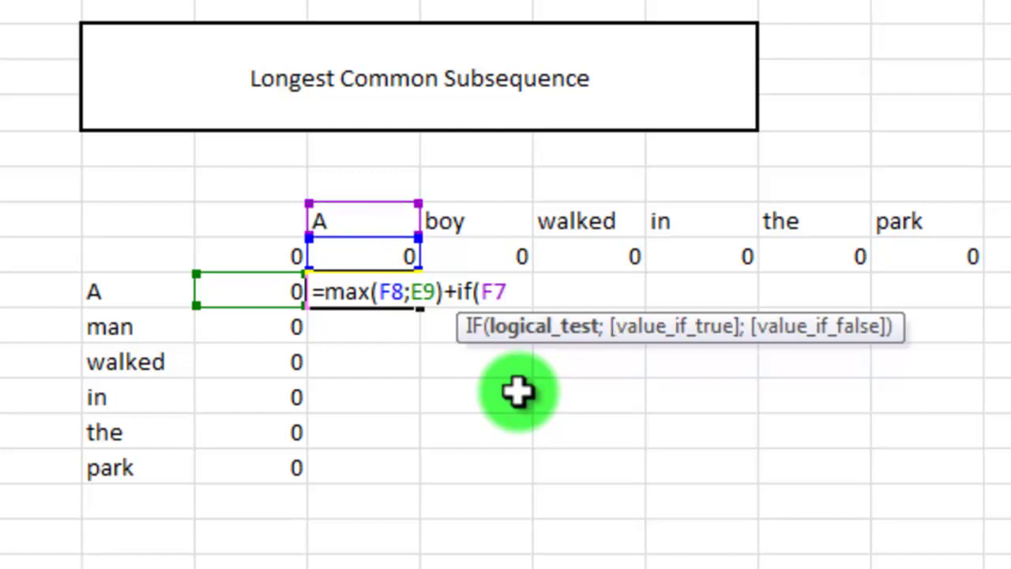
text(=)
key(Left)
key(Left)
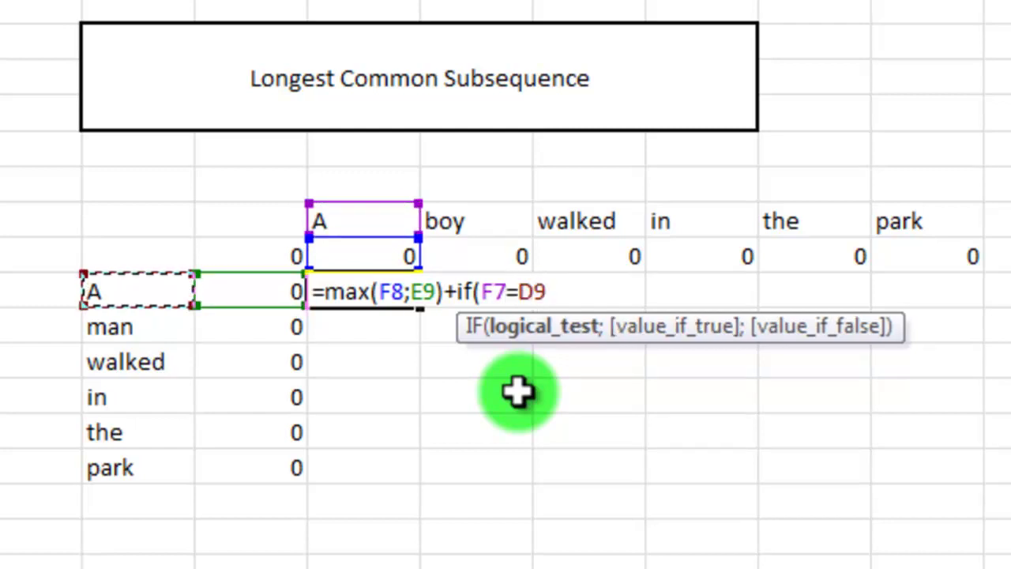
text(;1)
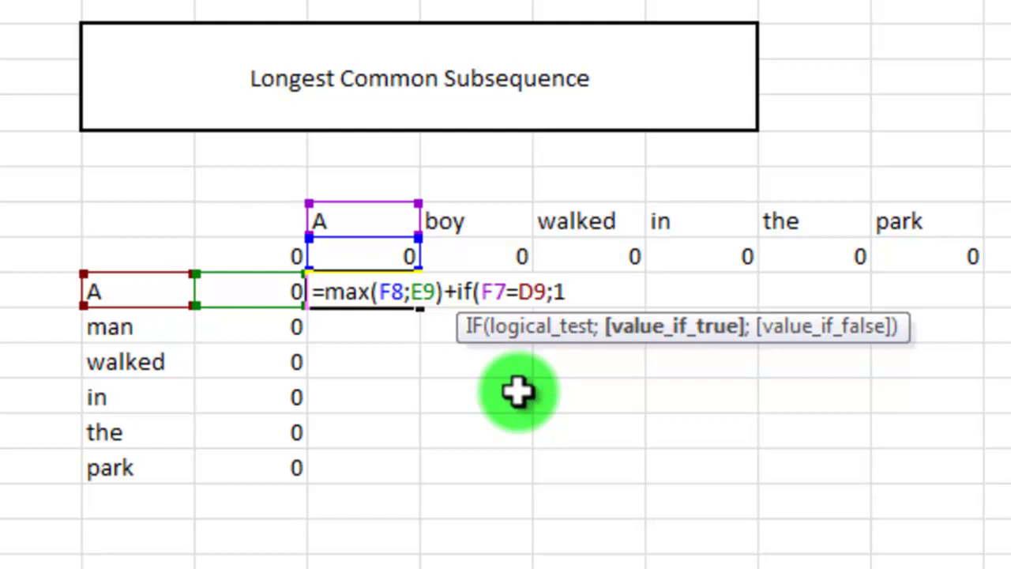
text(;0)
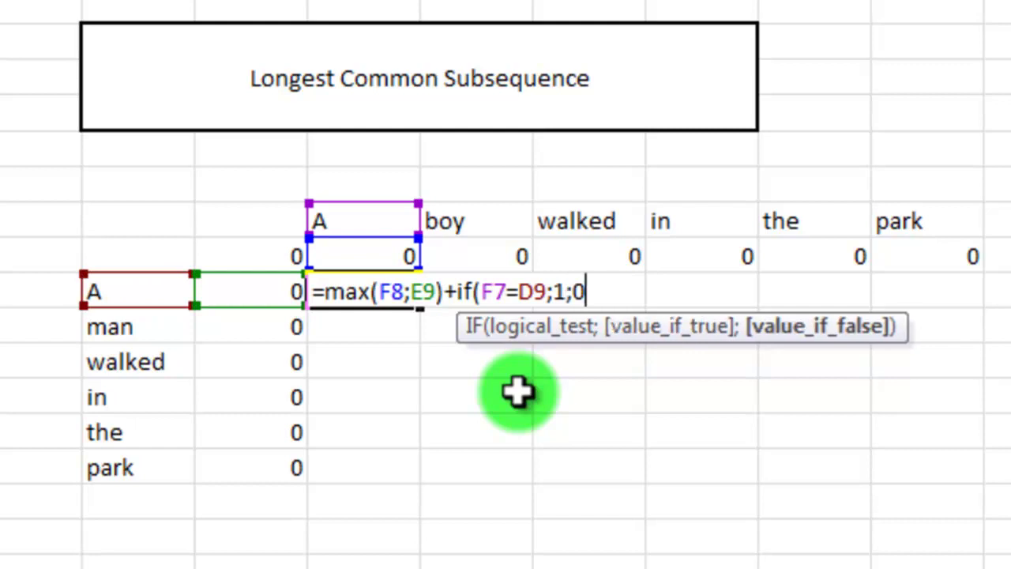
text())
key(Return)
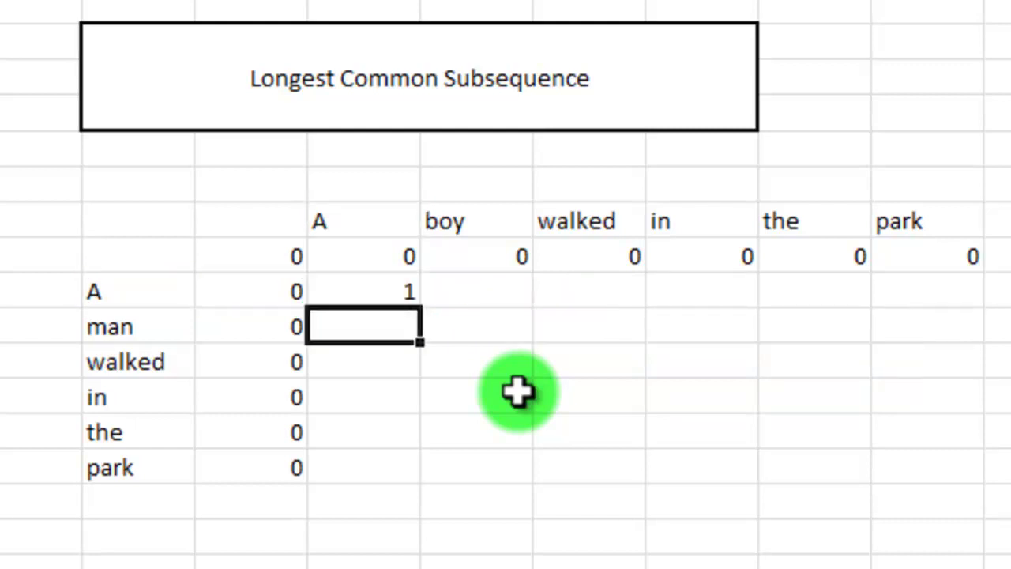
Step: Edit the F9 formula so the word references are anchored as F$7 and $D9
key(Up)
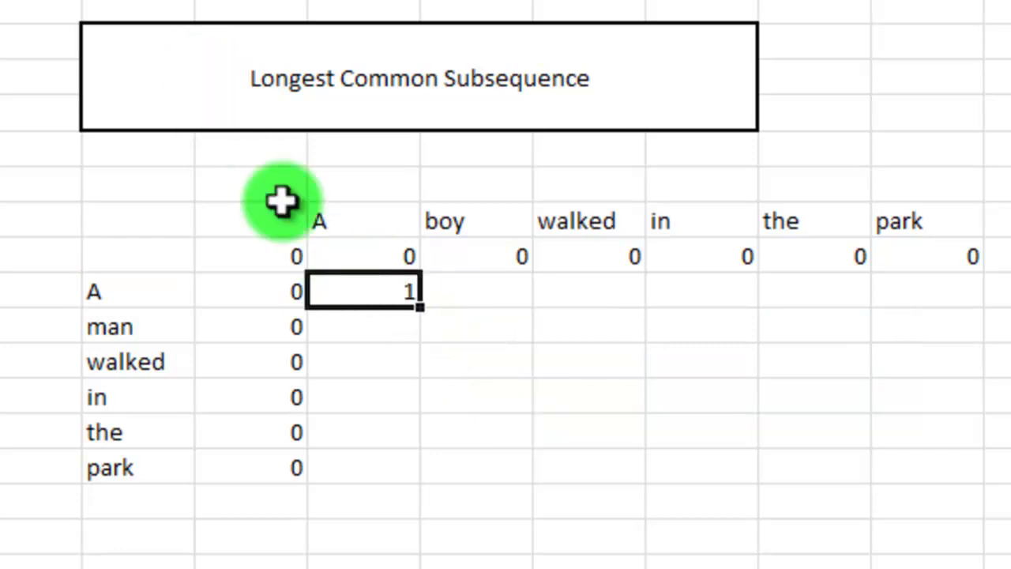
text(=MAX(F8;)
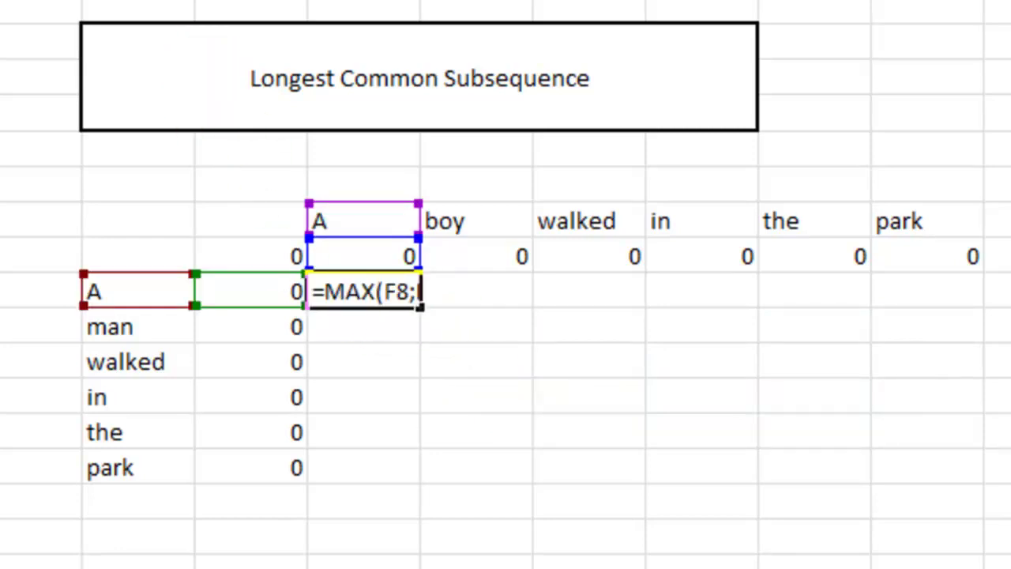
key(Right)
key(Right)
key(Right)
key(Right)
key(Right)
key(Right)
key(Right)
key(Right)
key(Right)
key(Right)
key(Right)
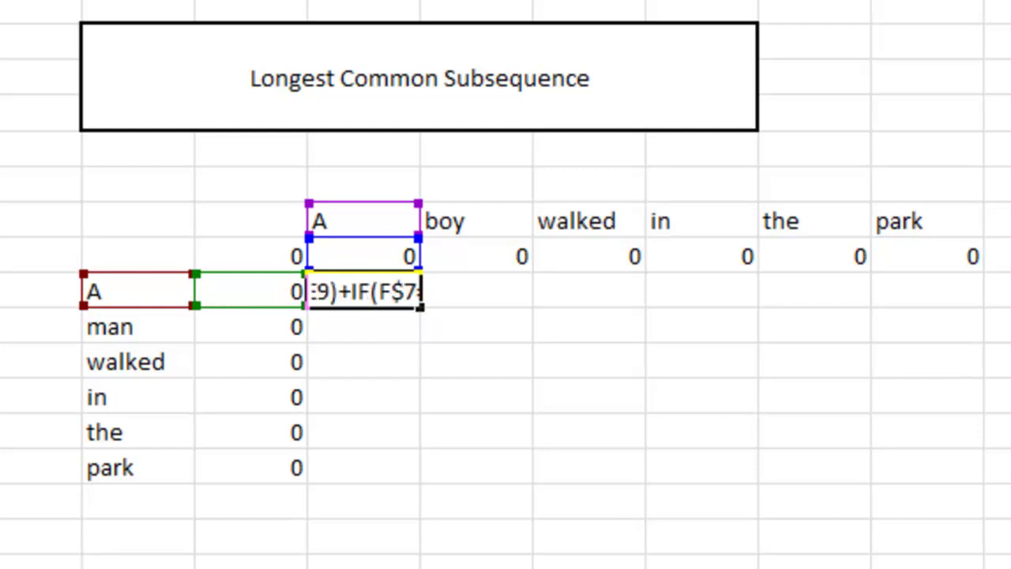
text($D)
key(Return)
Step: Copy the F9 formula to the whole comparison grid F9:K14
click(392, 295)
key(ctrl+c)
shift+click(944, 467)
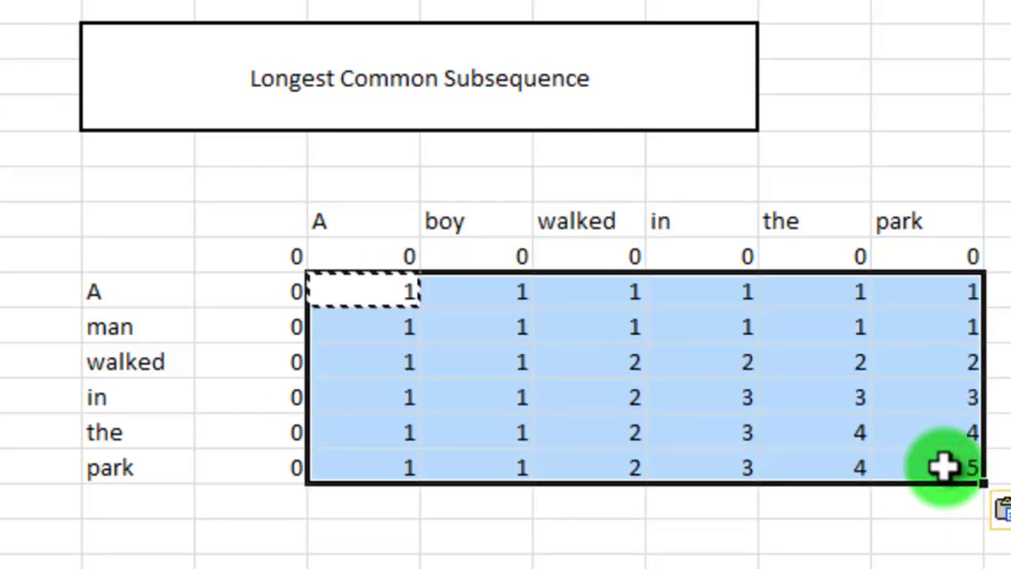
click(763, 541)
click(945, 470)
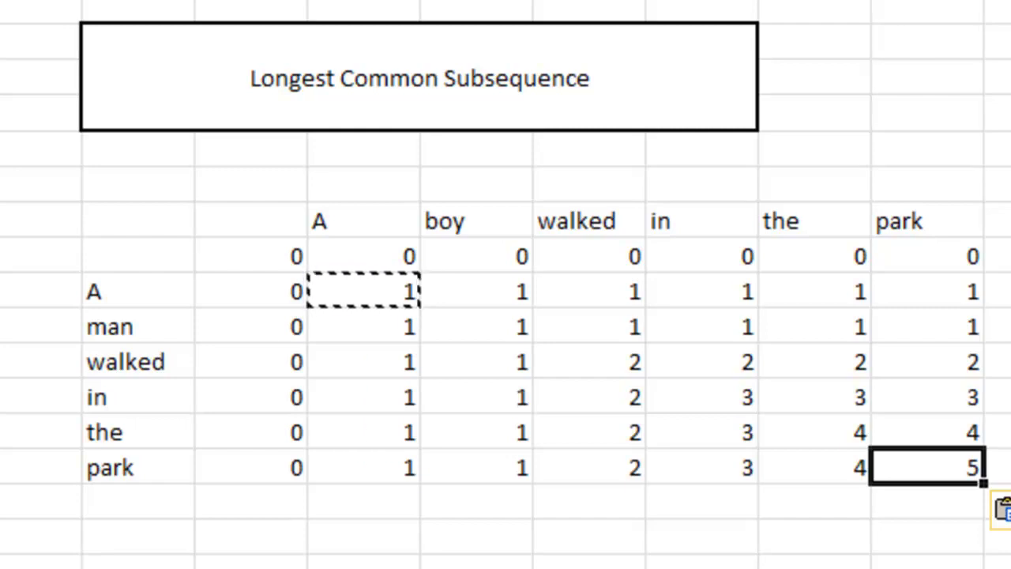
Step: Highlight the shared words A, walked, in, the and park in column D with yellow fill
drag(309, 222, 933, 221)
drag(106, 291, 119, 507)
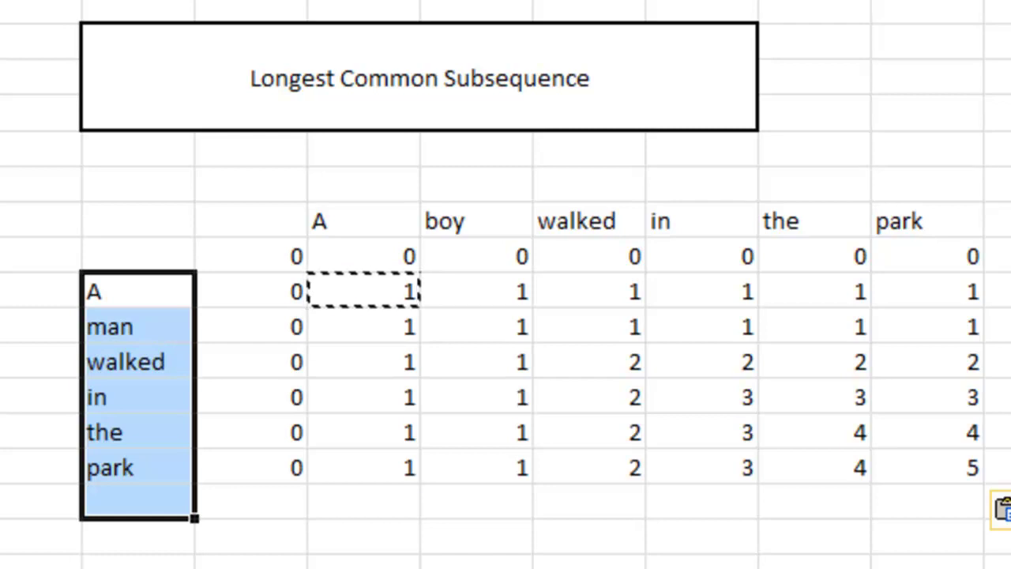
click(143, 290)
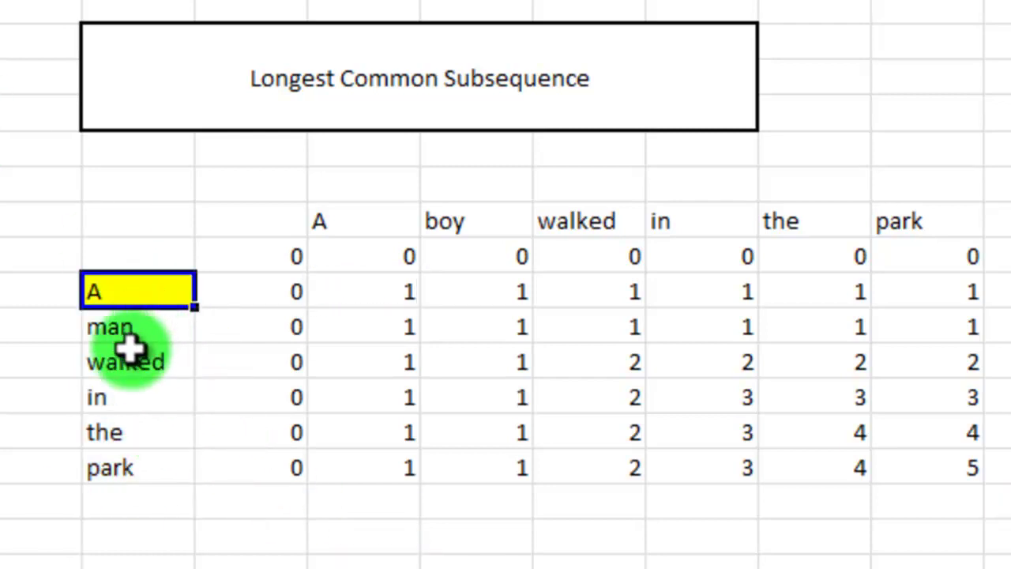
drag(129, 357, 135, 465)
click(3, 208)
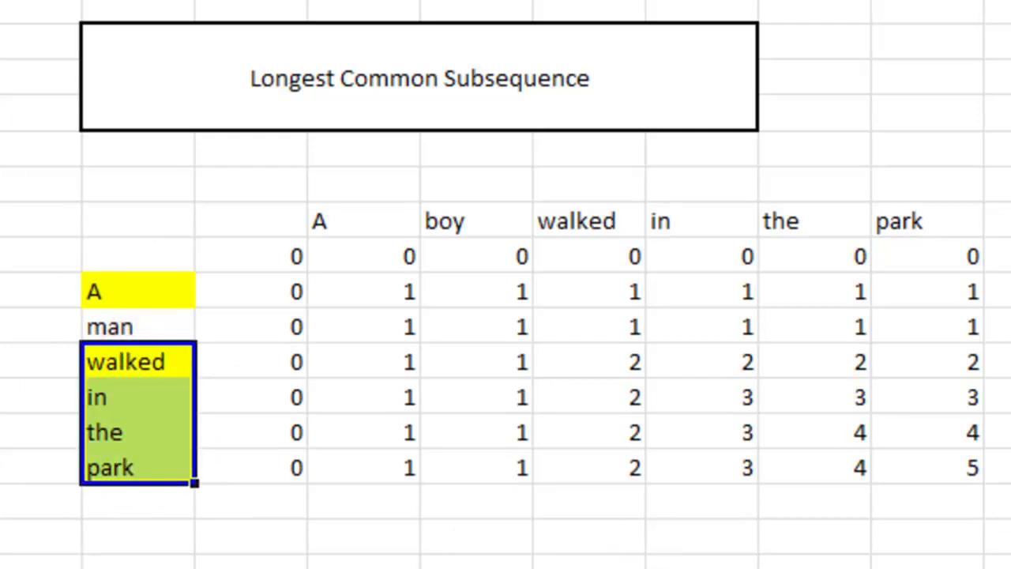
Step: Compare the differing words man and boy with the highlighted common words in column D
click(118, 324)
click(463, 222)
click(184, 315)
click(490, 226)
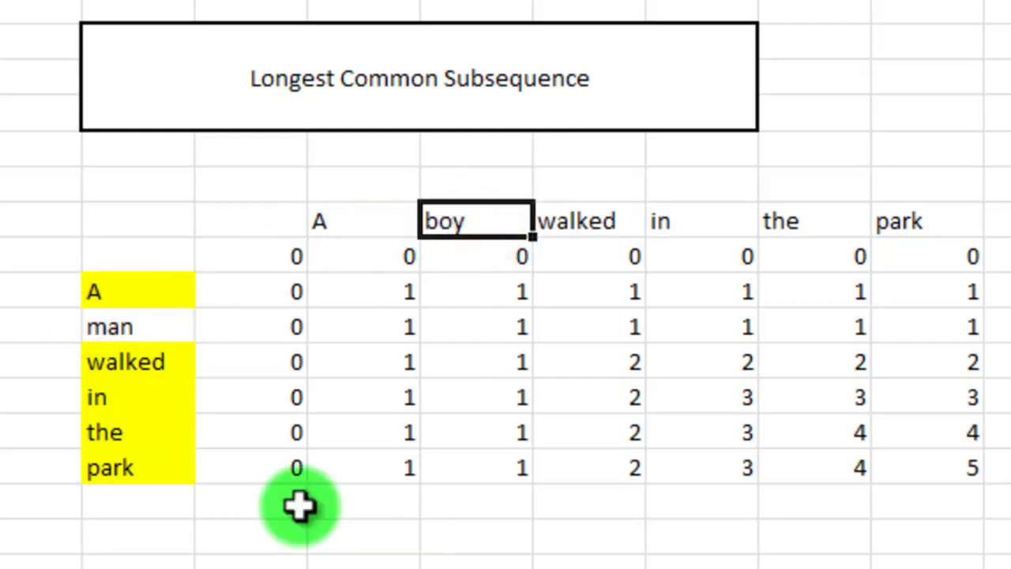
click(158, 287)
drag(104, 360, 103, 457)
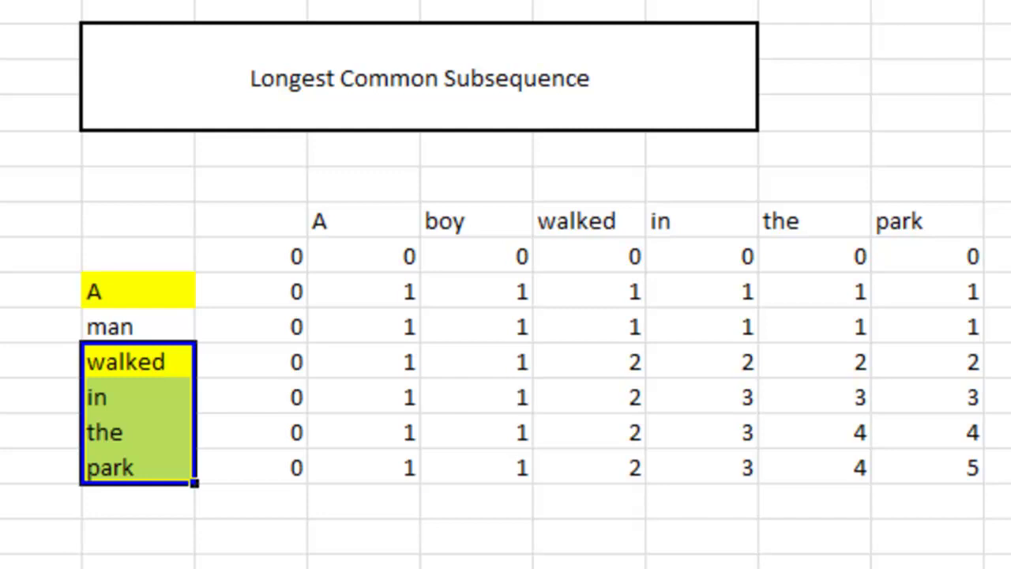
click(139, 324)
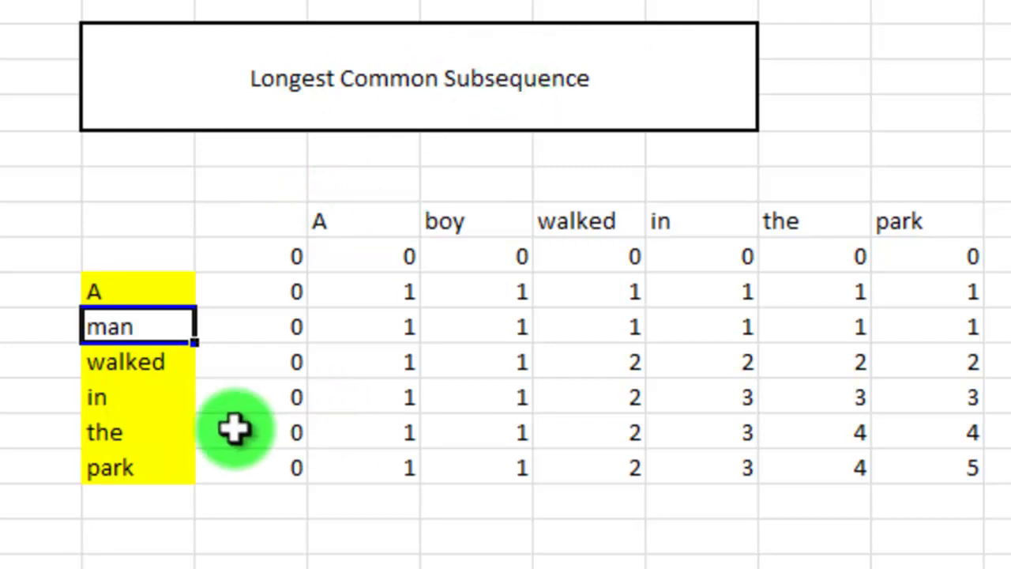
Step: Replace the yellow highlighting on the words in D9:D14 with a white fill
drag(153, 293, 153, 451)
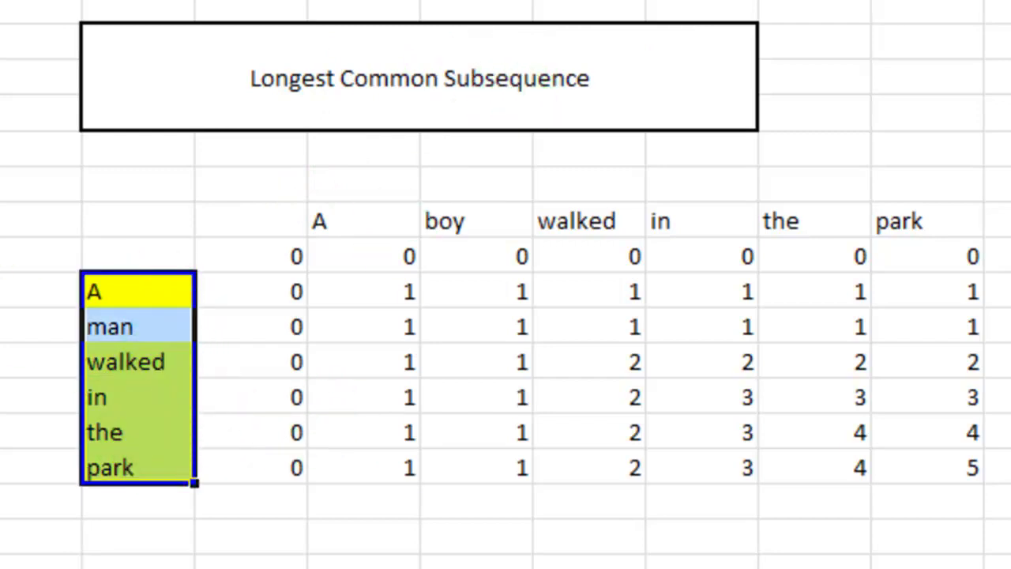
click(24, 162)
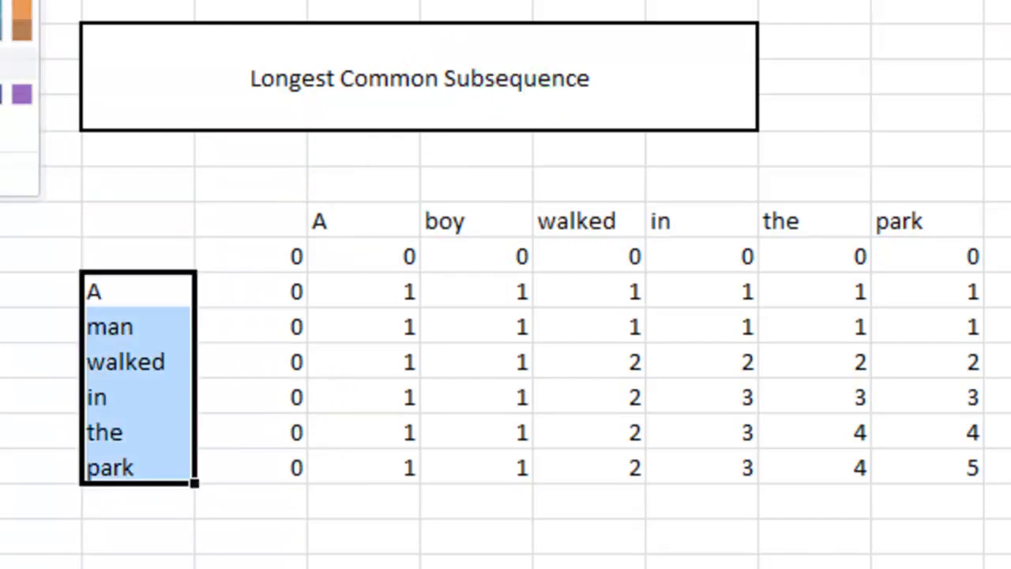
click(816, 439)
Step: Highlight the final result cell K14 with a light green fill
click(932, 466)
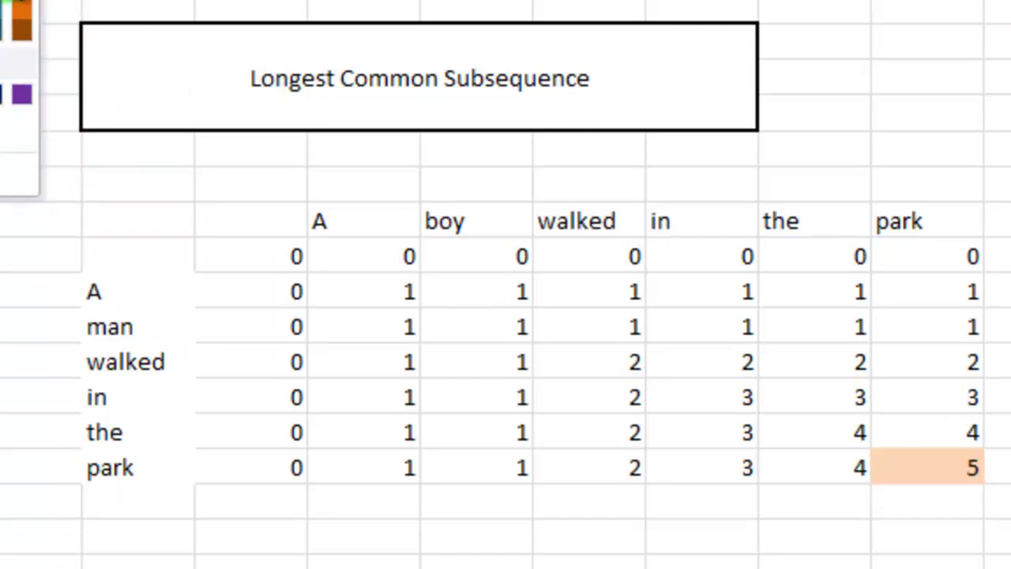
click(23, 131)
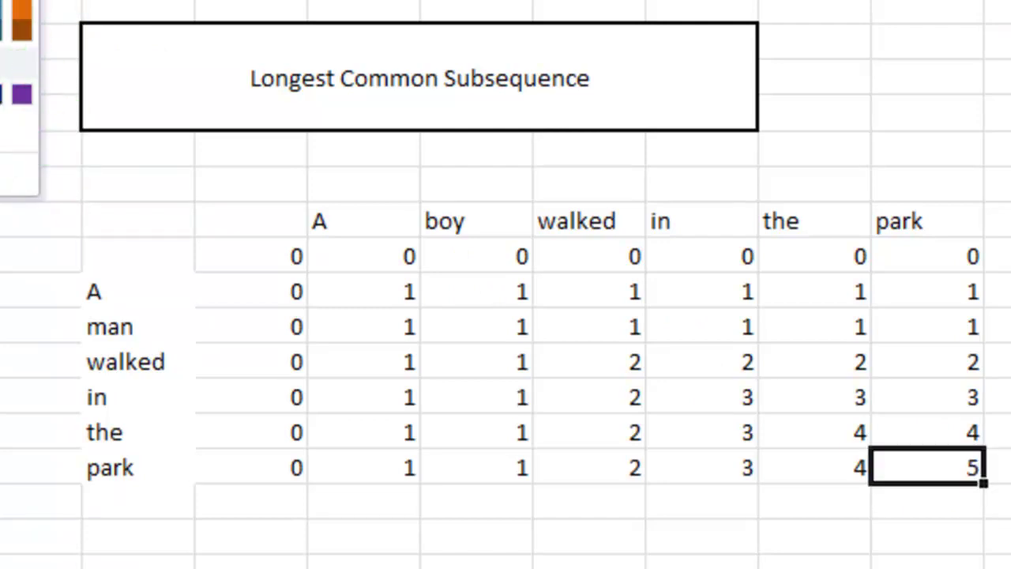
click(3, 56)
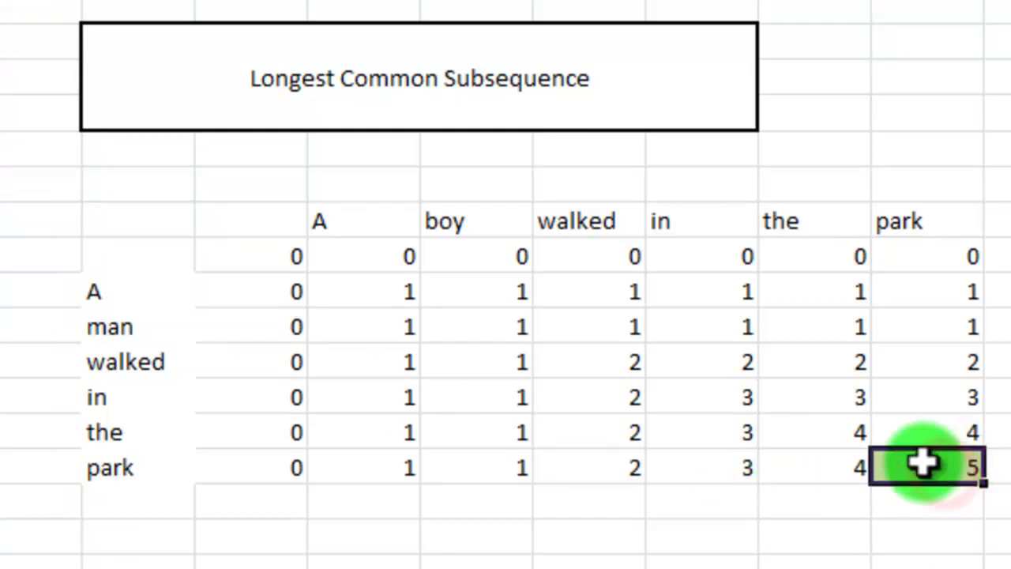
click(249, 254)
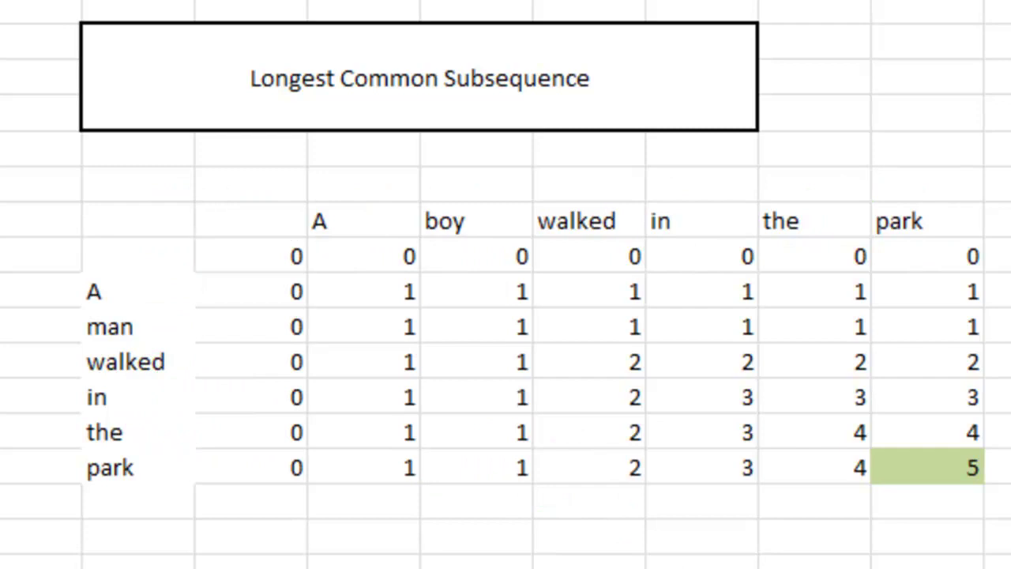
click(905, 558)
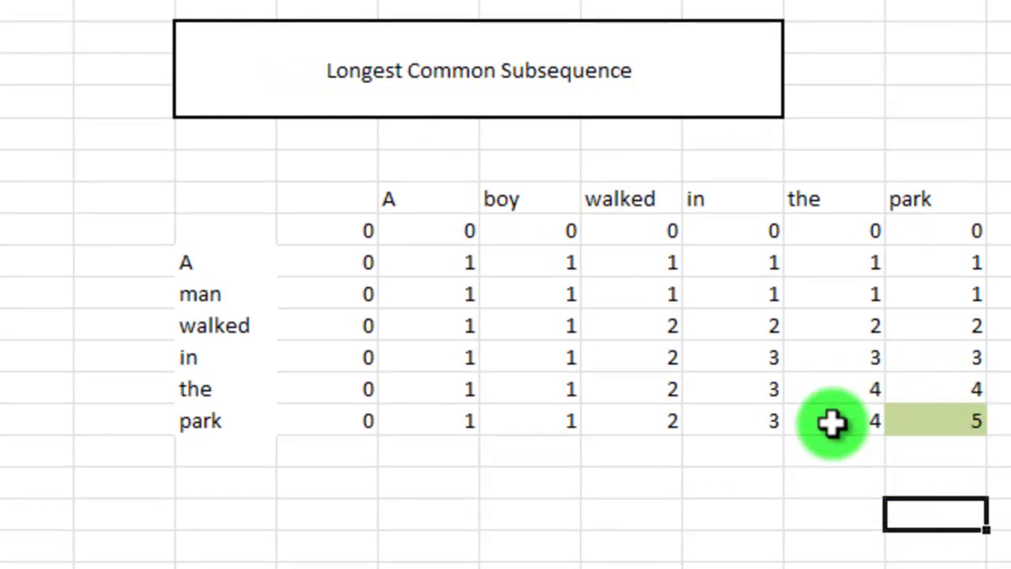
Step: Trace result cell K14 to its matching row and column words and enter park in K18 below the table
click(952, 419)
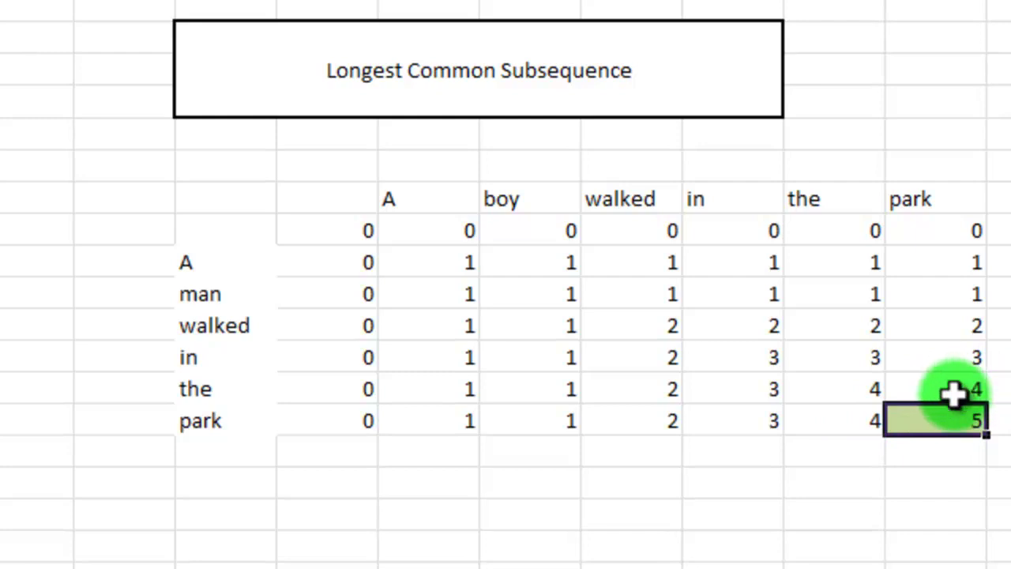
click(960, 199)
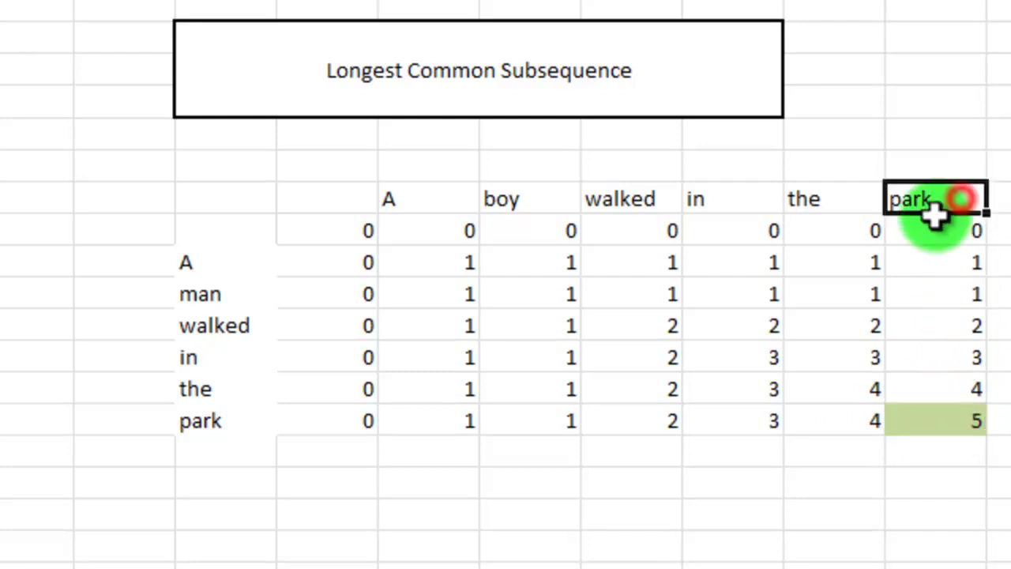
click(243, 419)
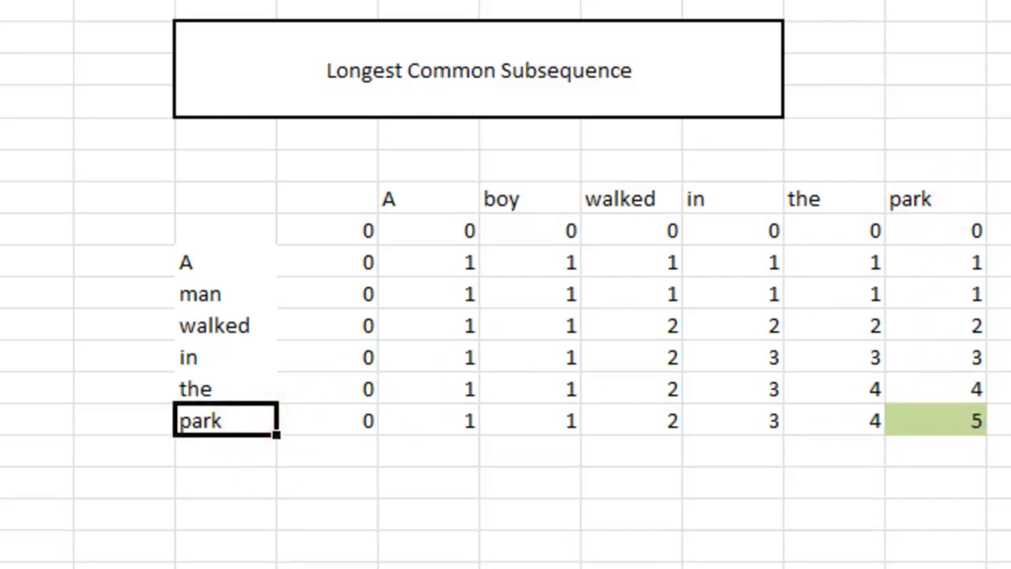
click(901, 549)
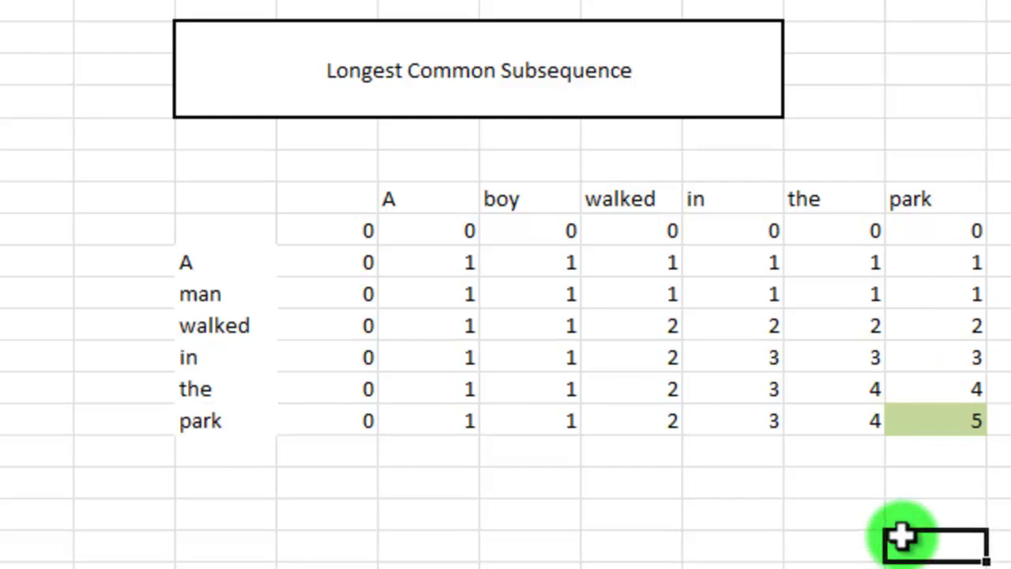
key(Return)
Step: Extend the light green path diagonally from K14 through cells J13, I12, H11 and G10
click(969, 420)
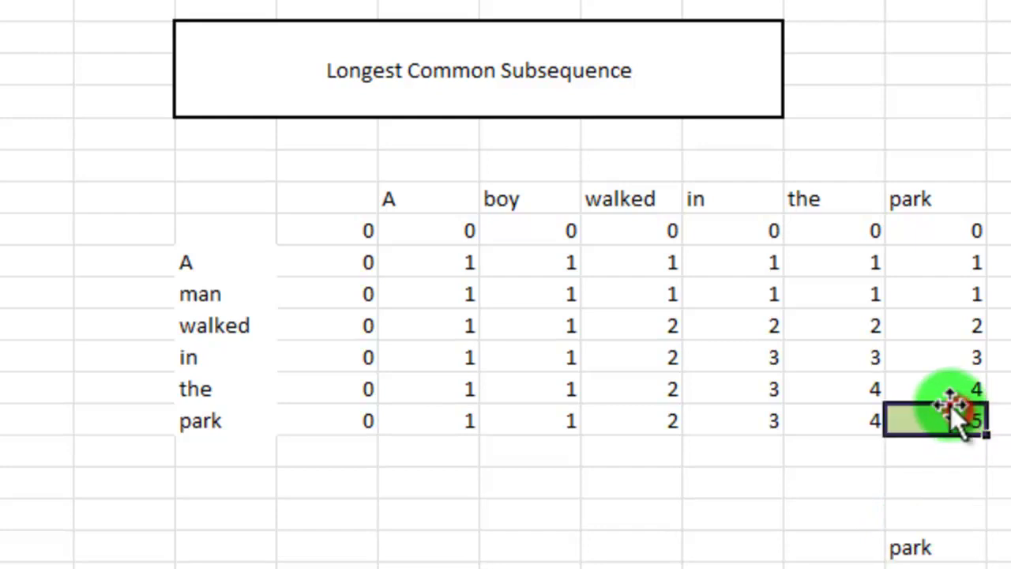
click(852, 387)
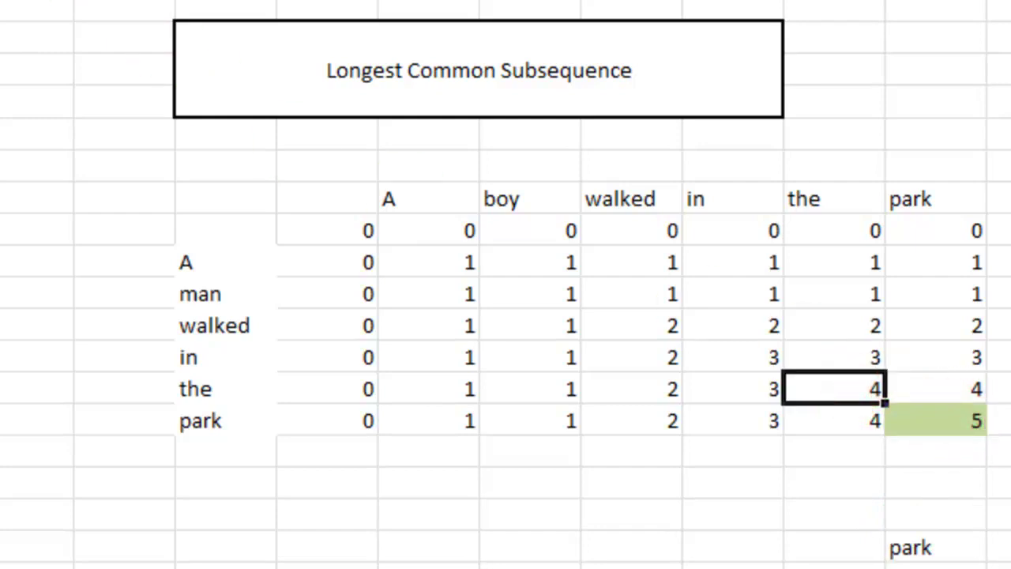
key(F4)
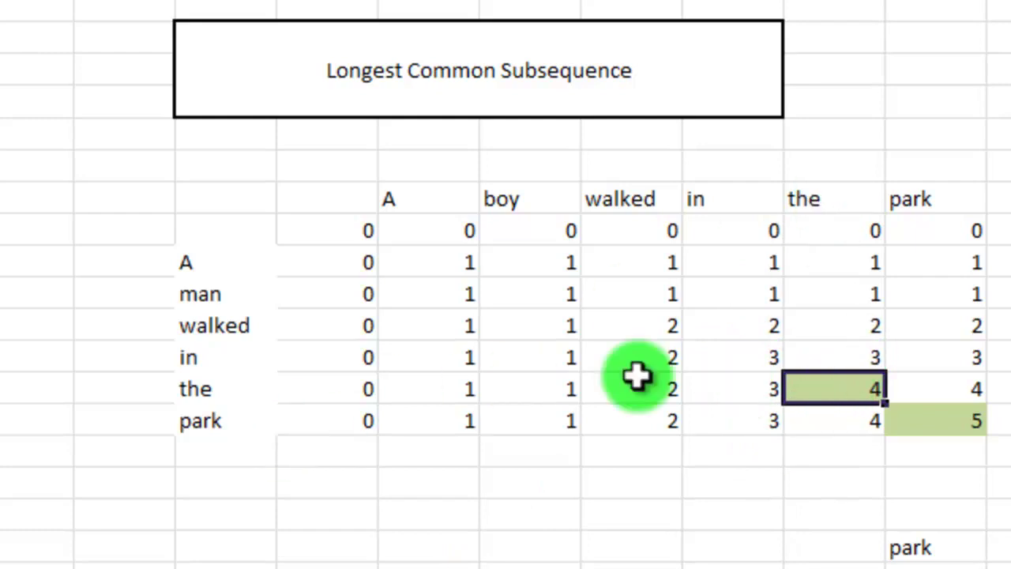
click(735, 354)
click(31, 2)
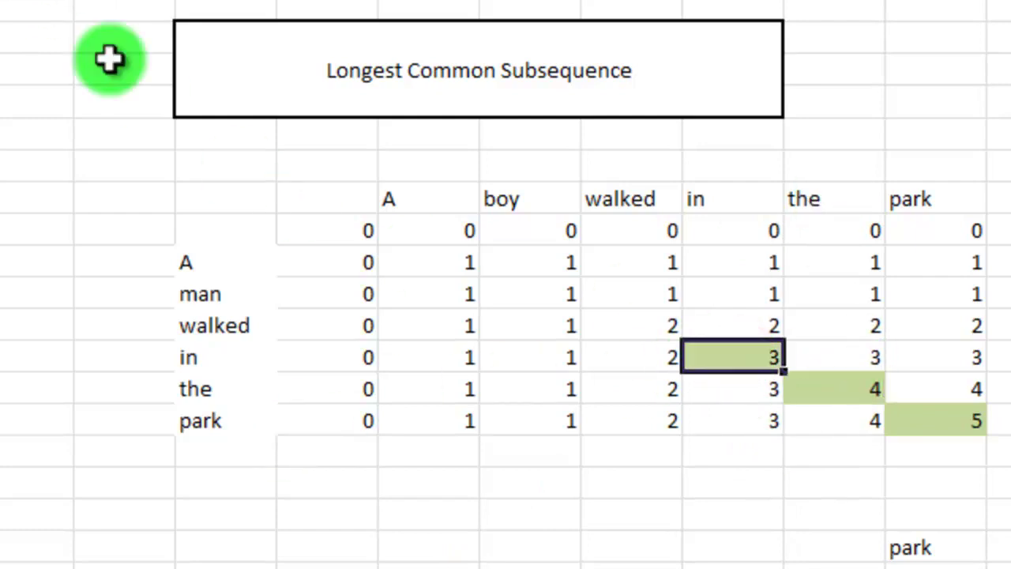
click(632, 324)
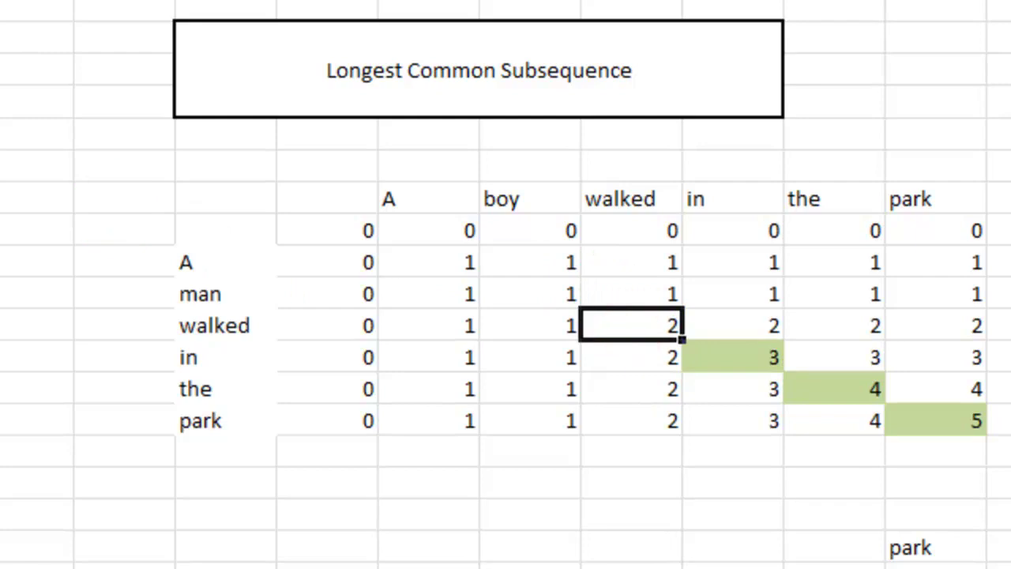
key(F4)
click(557, 290)
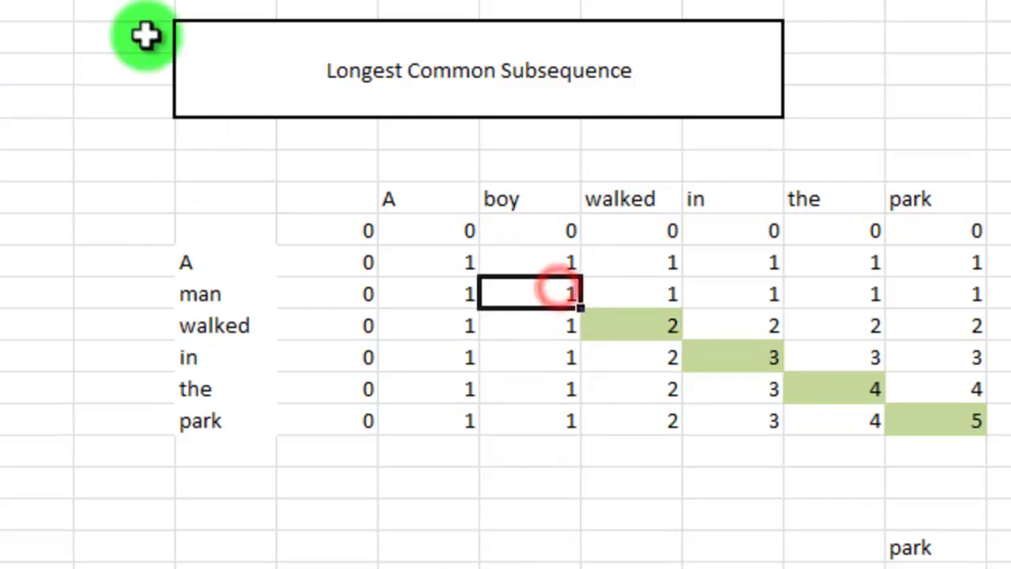
key(F4)
Step: Enter the words walked, in and the in H18:J18, directly before park
click(838, 546)
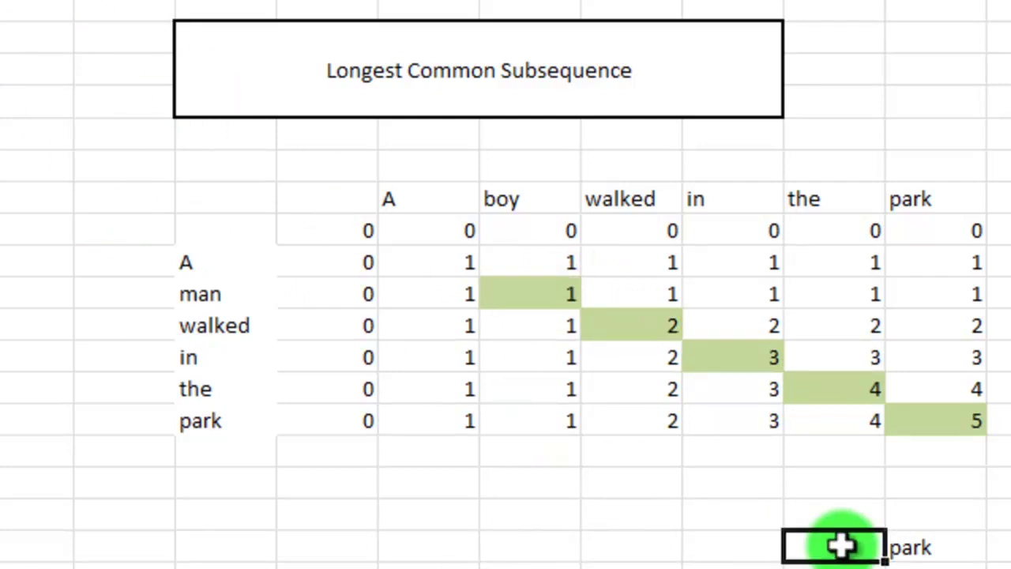
text(the)
key(Return)
key(Up)
key(Right)
key(Tab)
drag(953, 539, 587, 540)
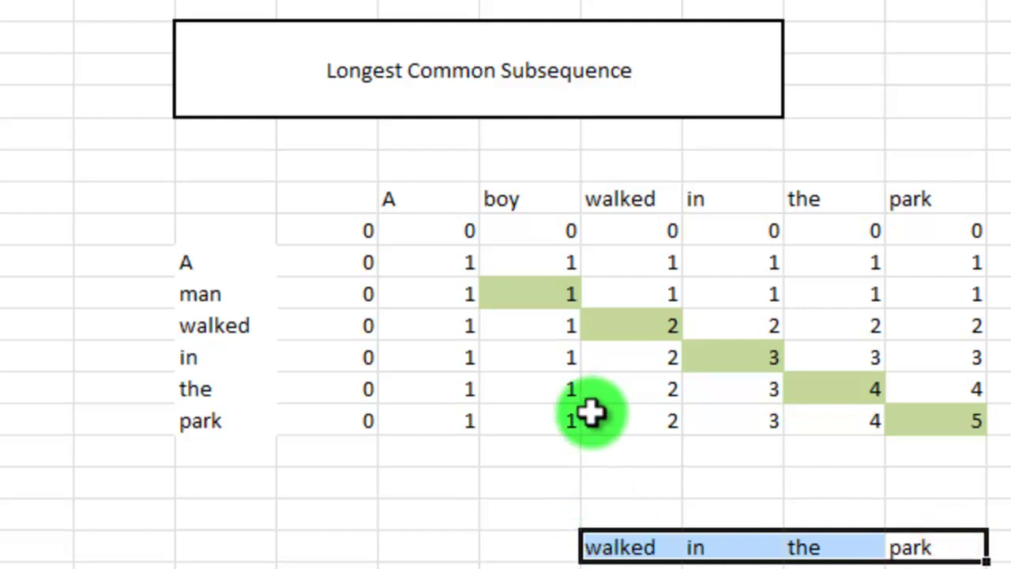
Step: Compare man with boy at cell G10 and extend the light green path up to G9
click(245, 293)
click(519, 194)
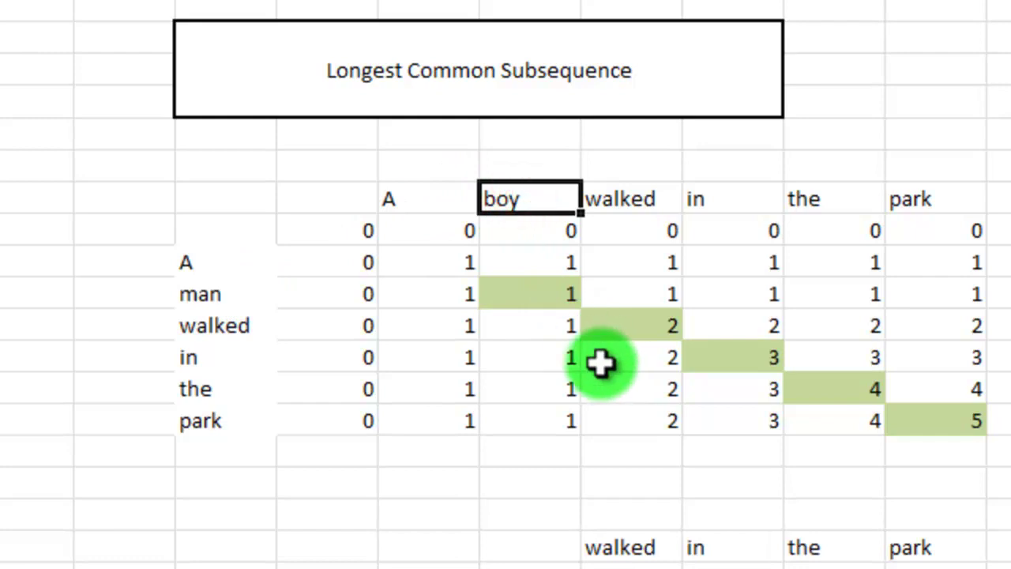
click(525, 292)
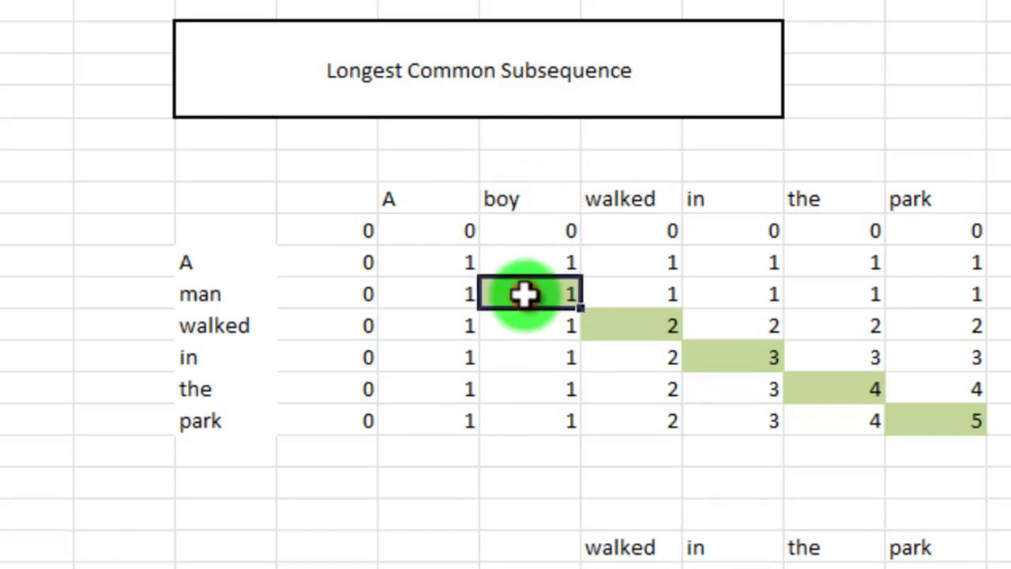
click(451, 296)
click(517, 291)
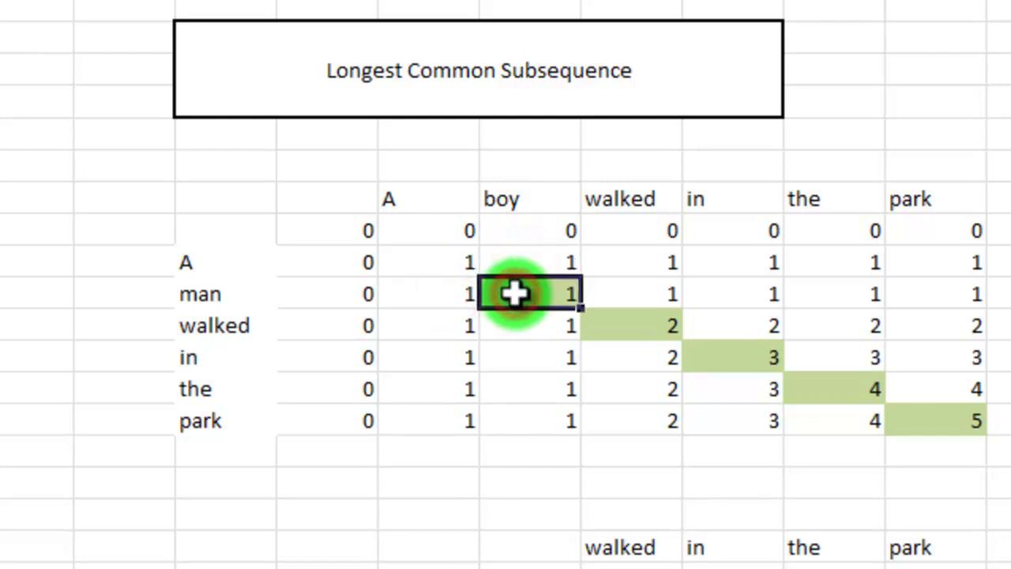
click(530, 198)
click(215, 294)
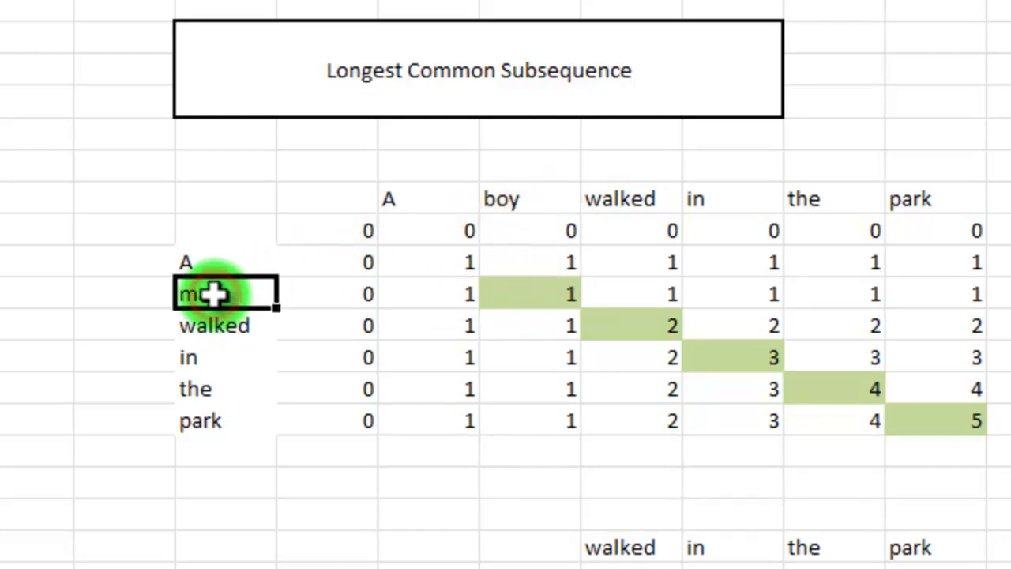
click(527, 294)
key(F4)
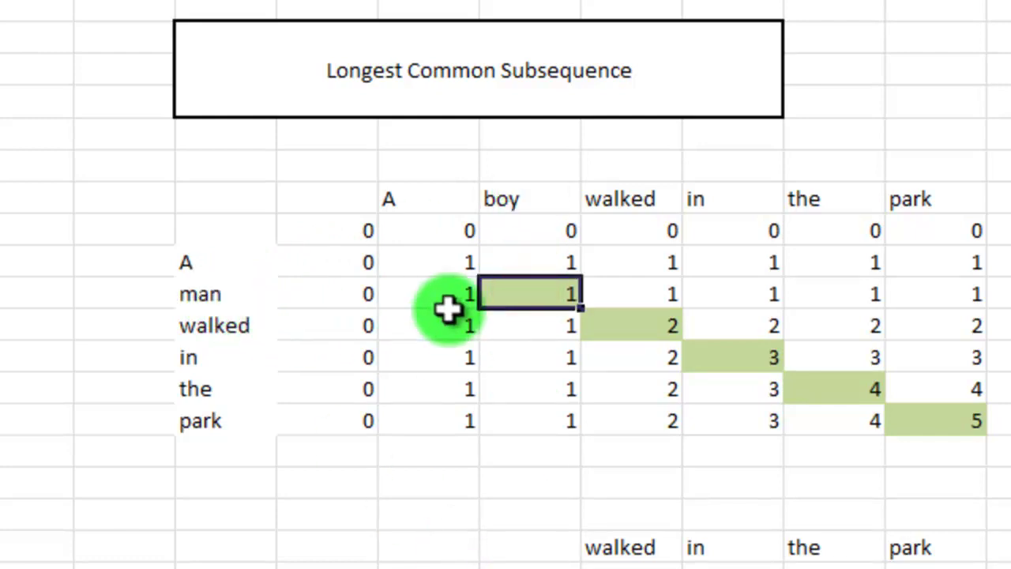
click(496, 262)
key(F4)
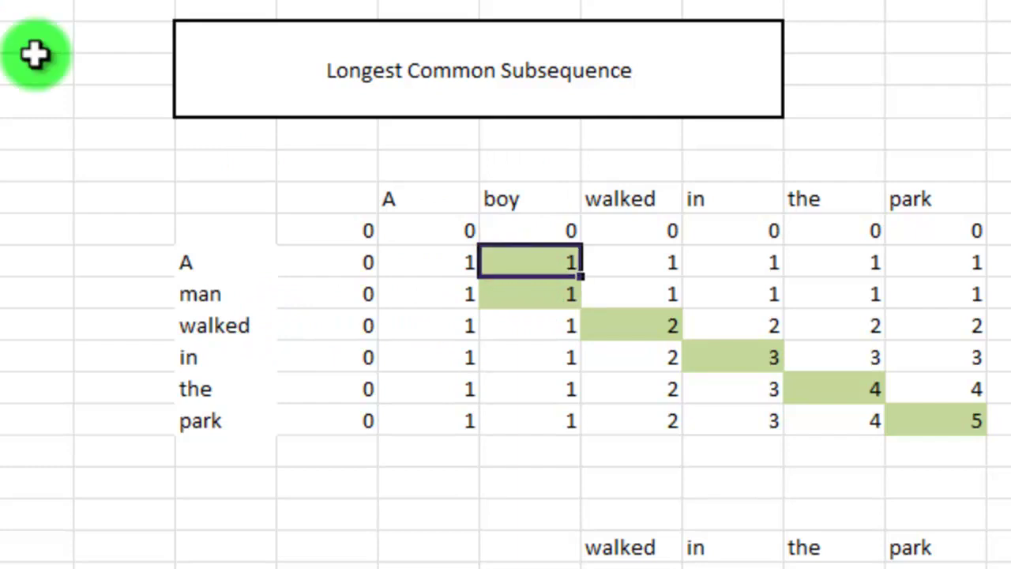
Step: Enter man in G18, before walked, and fill the cell with light blue
click(502, 294)
click(228, 286)
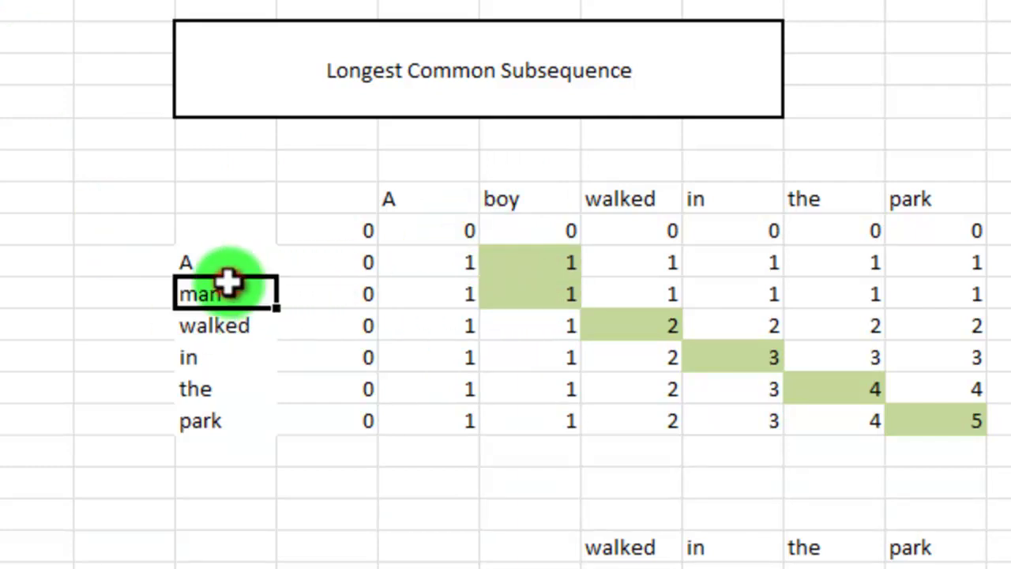
click(541, 547)
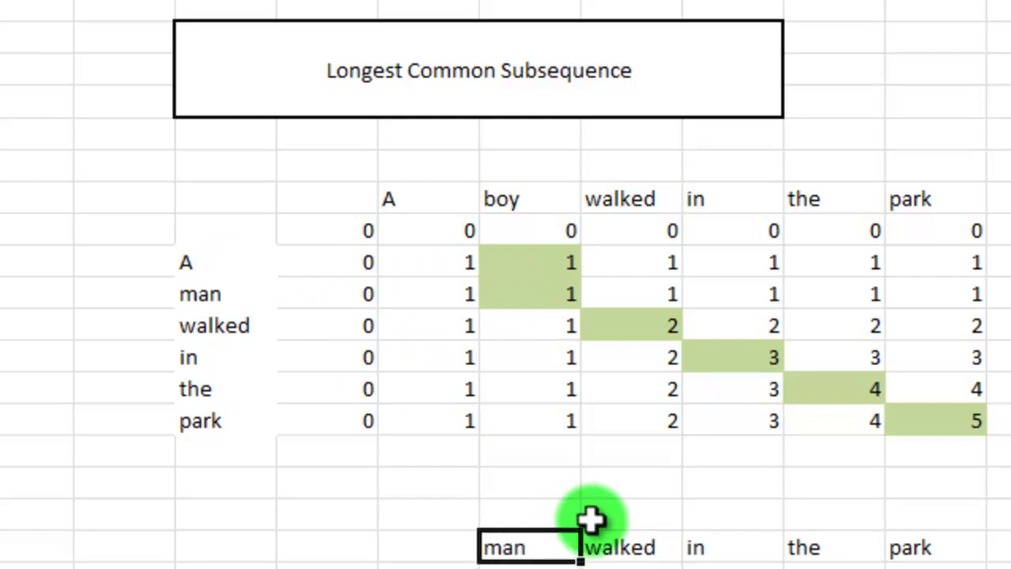
click(126, 0)
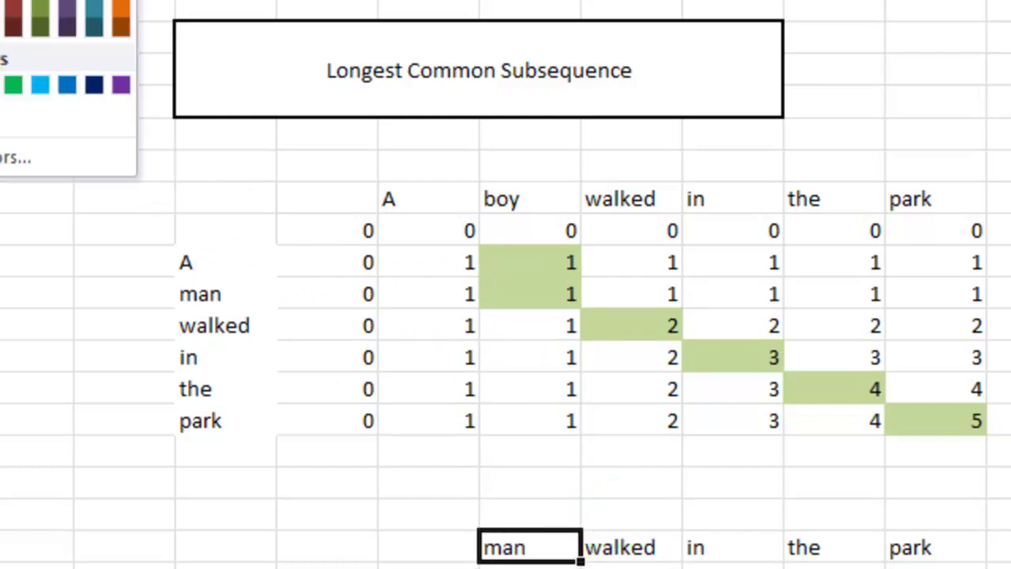
click(4, 4)
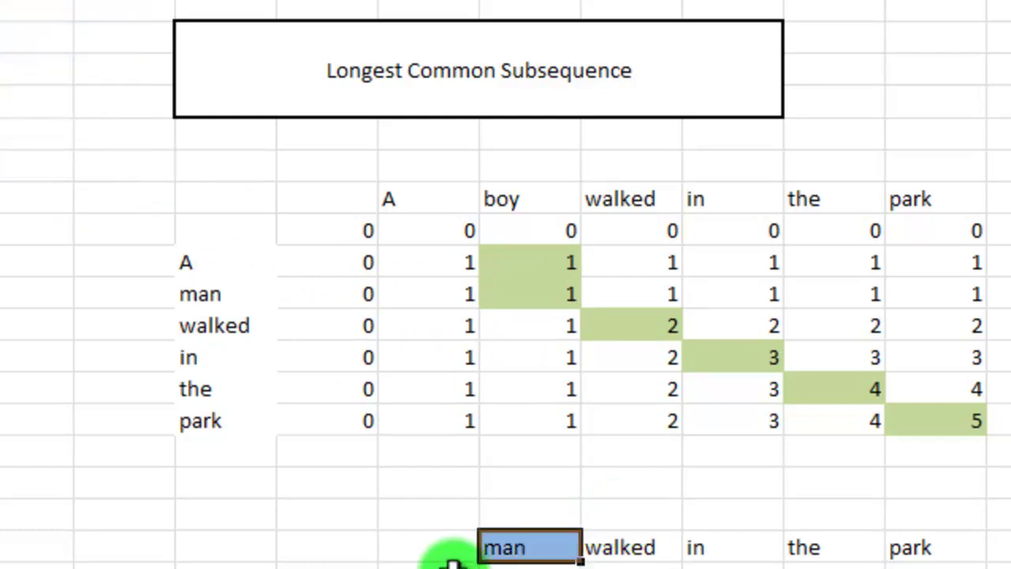
Step: Check the cells around G9, then enter boy in F18 before man and fill it with light red
click(435, 546)
click(557, 262)
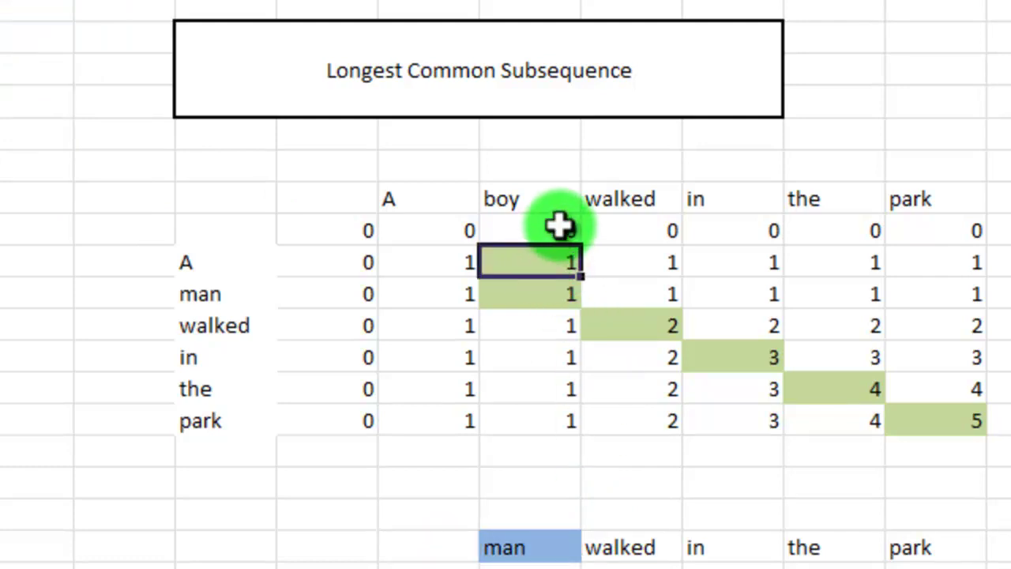
click(559, 228)
click(465, 263)
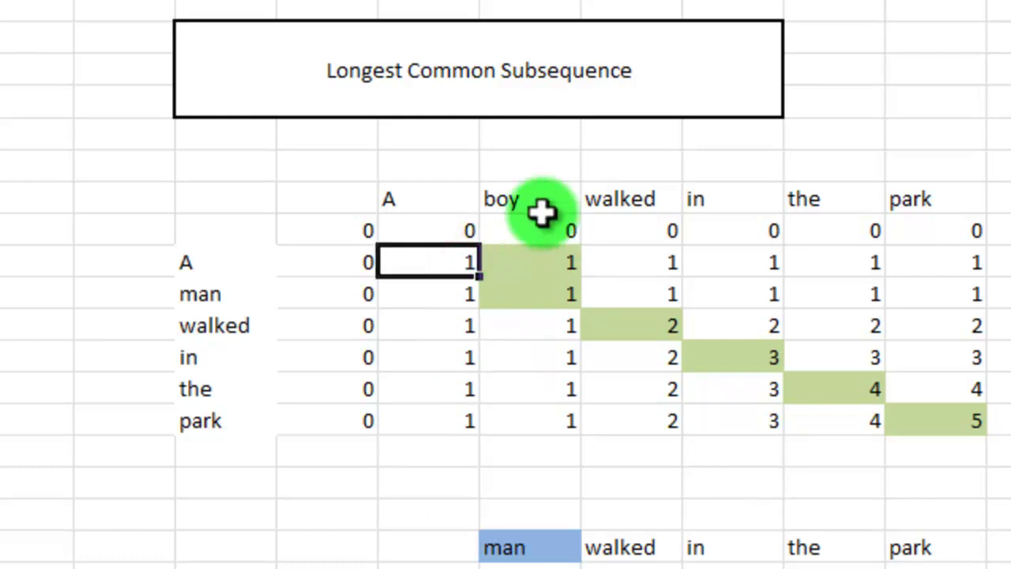
drag(526, 262, 458, 263)
click(440, 544)
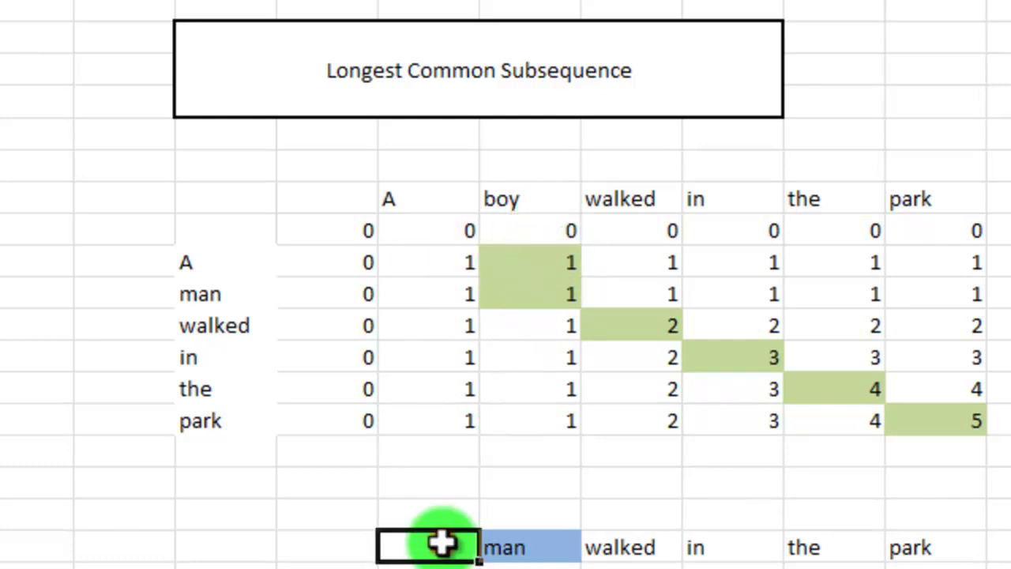
click(506, 203)
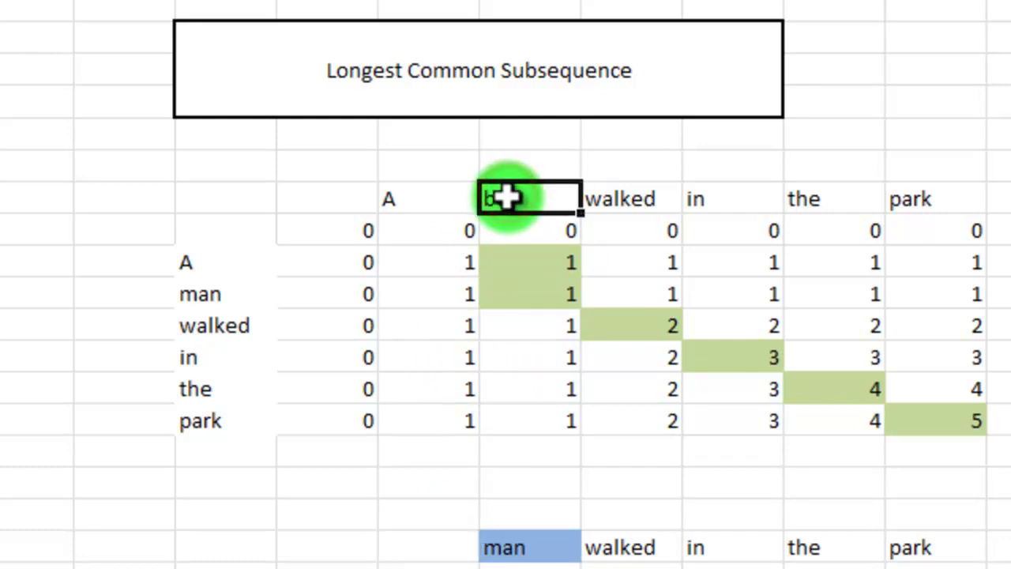
click(419, 545)
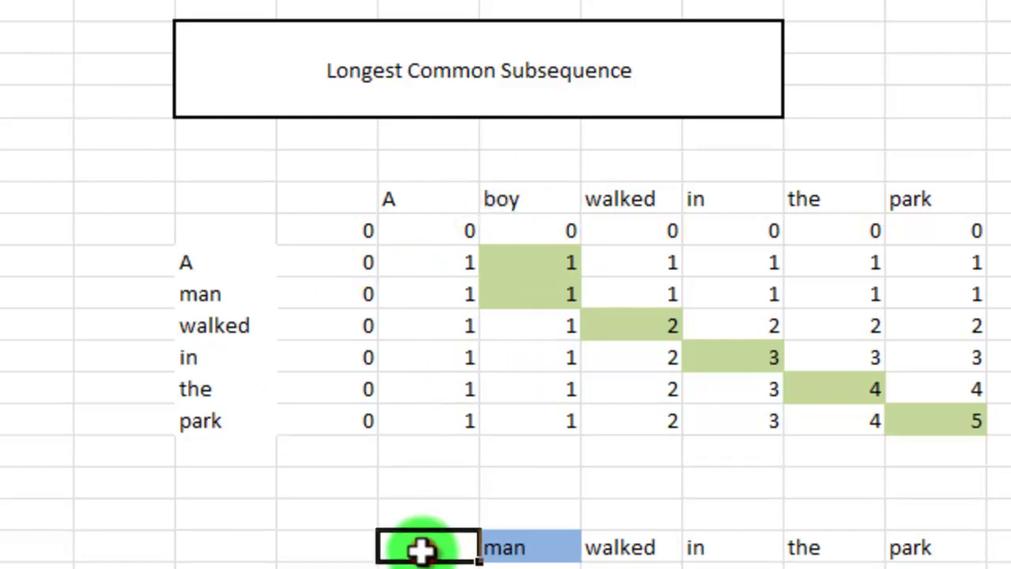
text(boy)
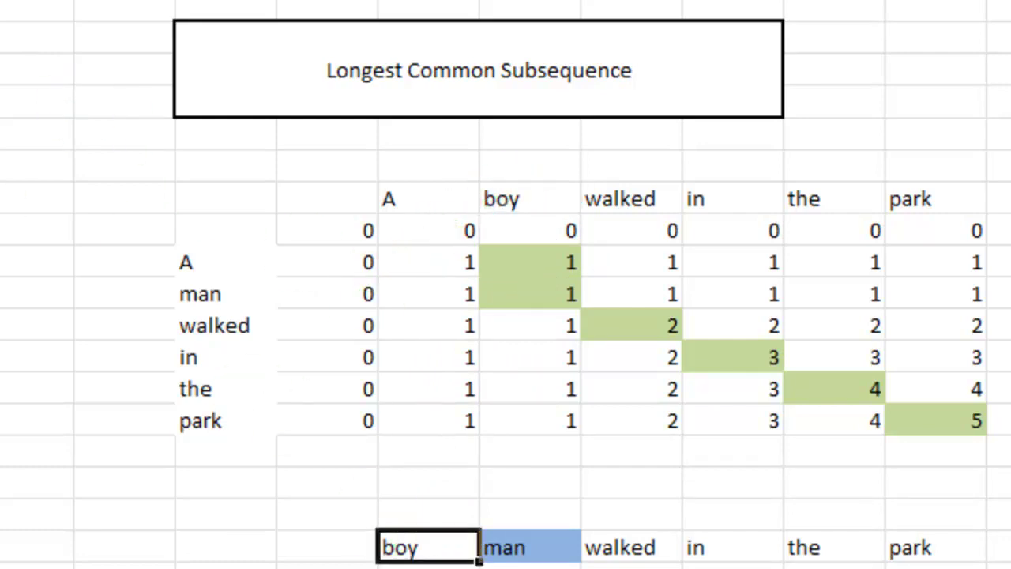
key(alt+h)
key(h)
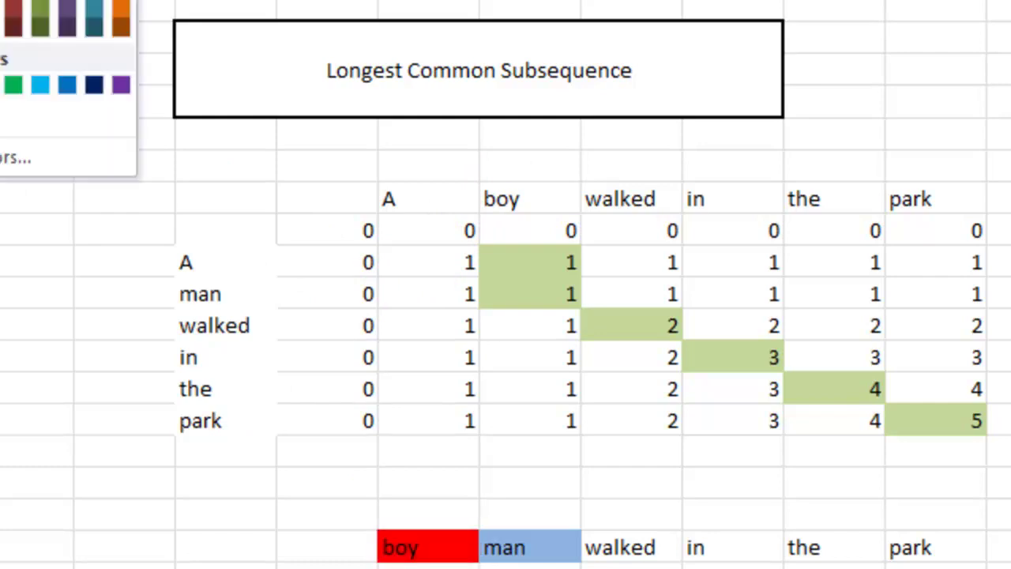
click(23, 7)
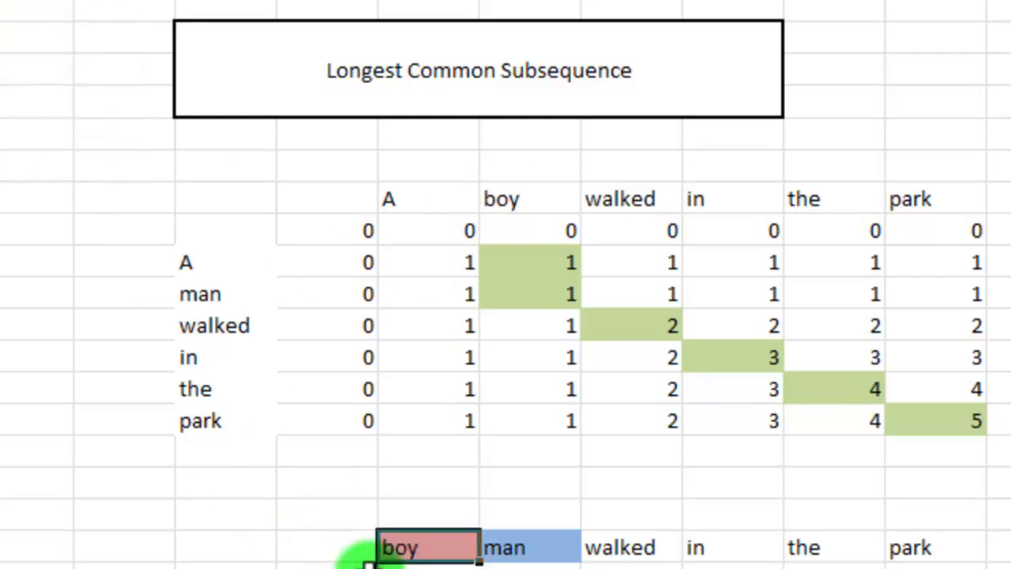
Step: Match the row and column word A at cell F9 and enter A in E18 to start the combined sentence
click(412, 266)
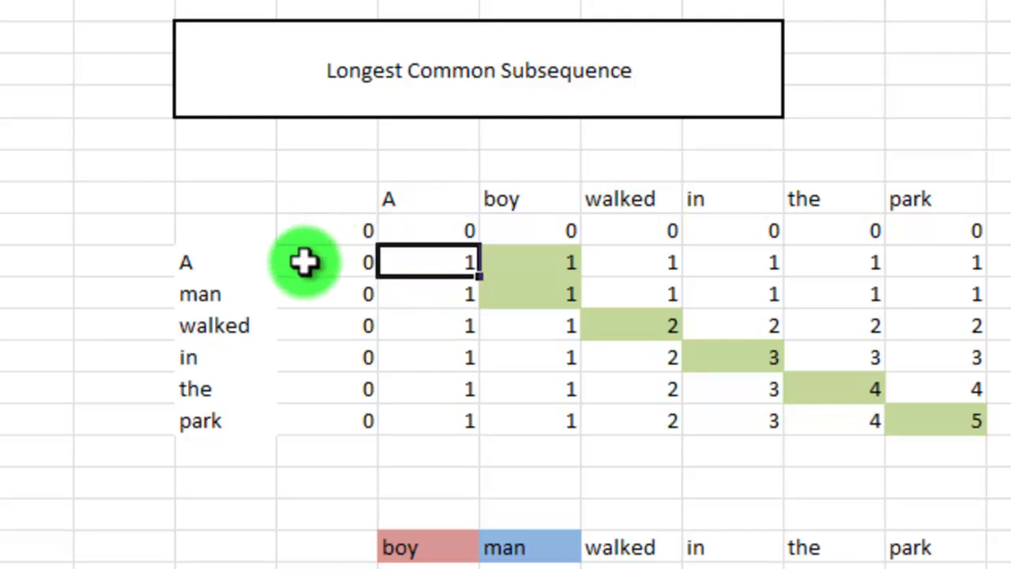
click(408, 196)
click(228, 263)
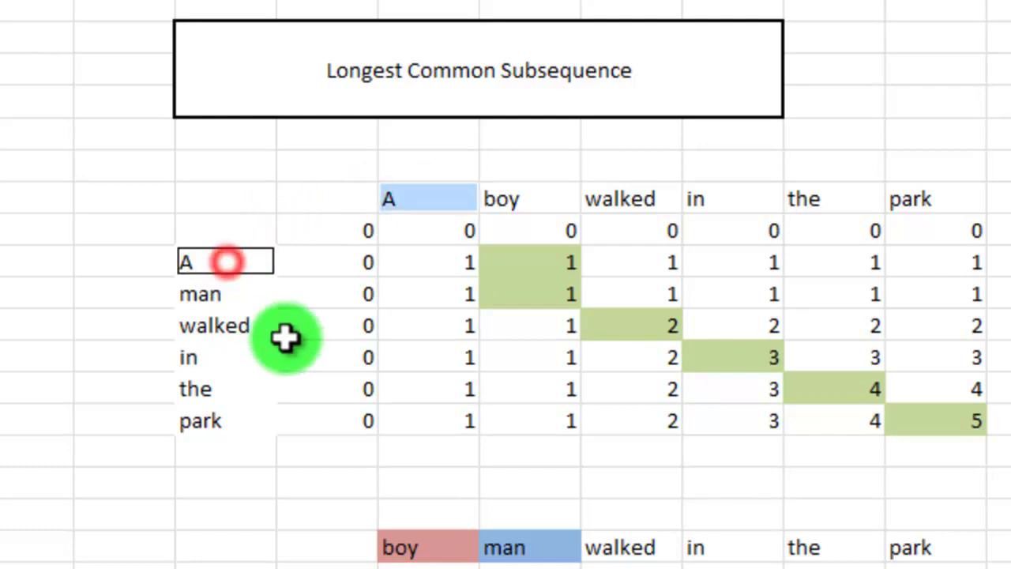
click(327, 544)
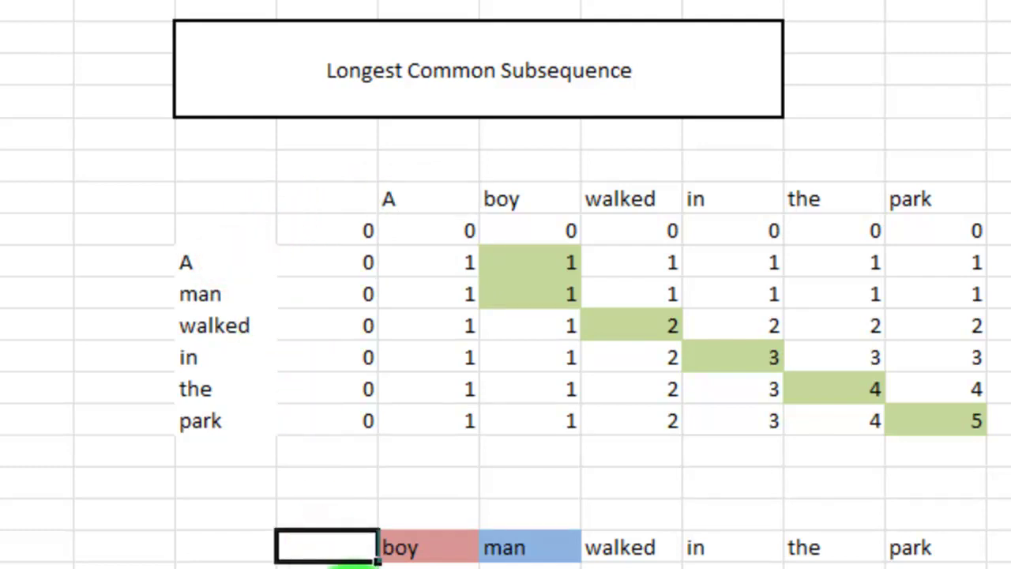
text(A)
click(324, 566)
click(341, 548)
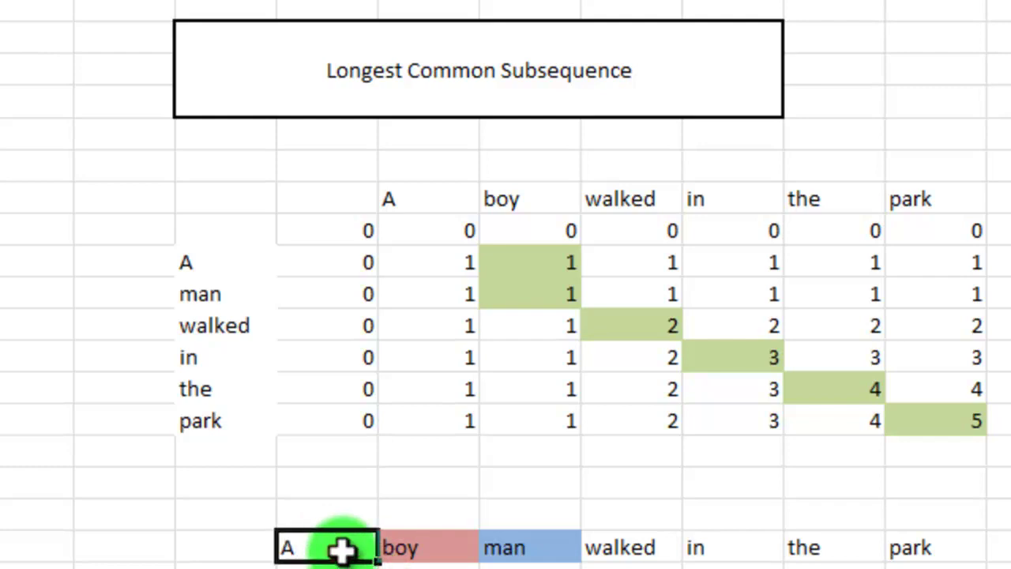
drag(341, 547, 880, 546)
click(903, 550)
click(330, 551)
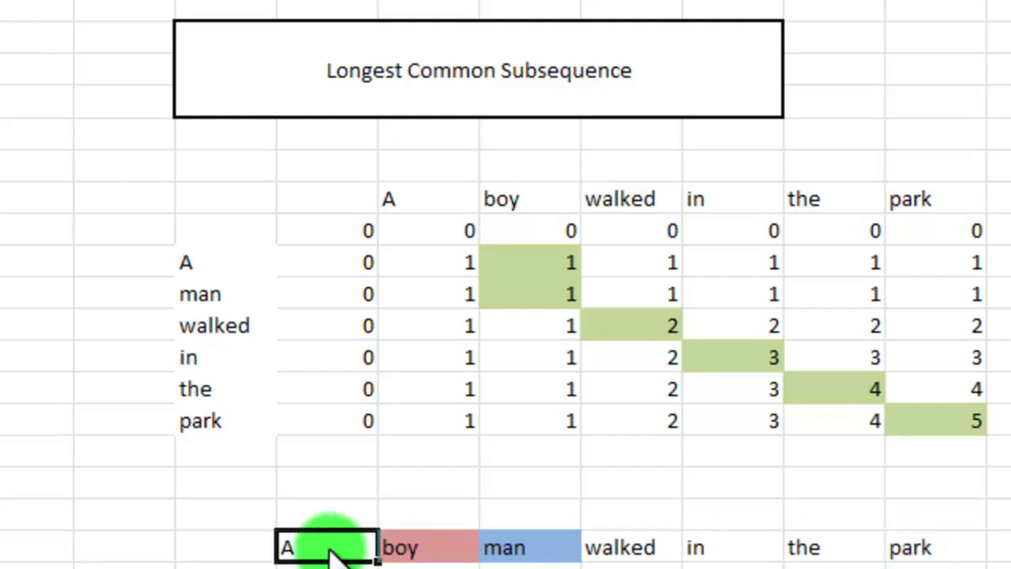
Step: Review the merged sentence in row 18 from A to park, including the colored boy and man cells
drag(330, 551, 933, 547)
click(214, 531)
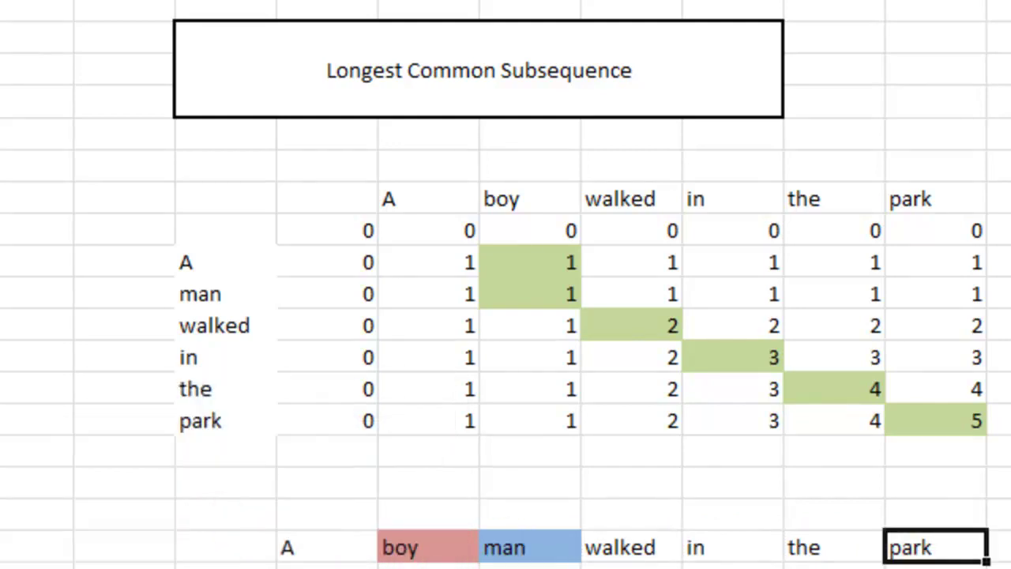
drag(300, 549, 966, 546)
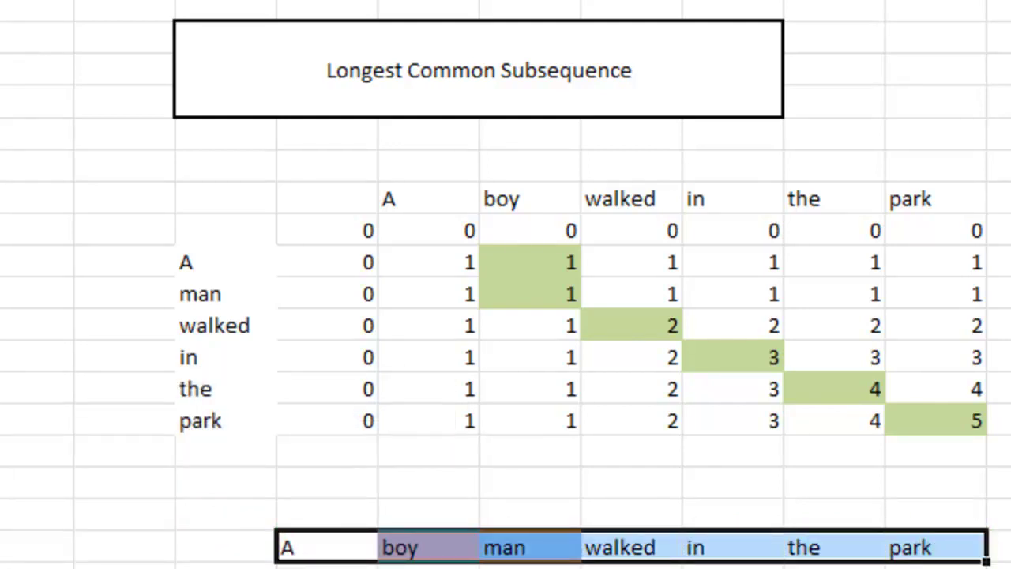
click(445, 557)
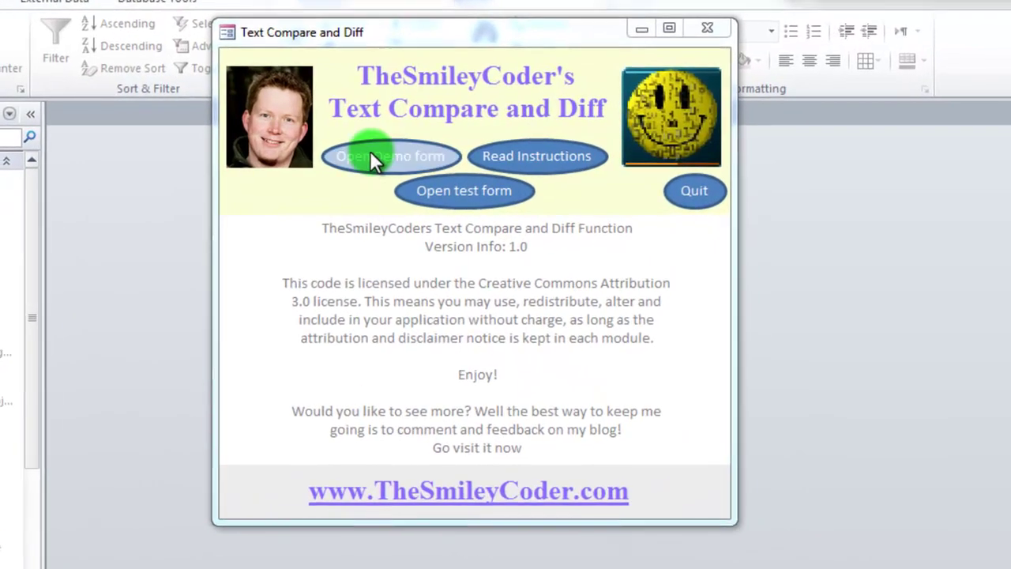
Step: In Access, open the Text Compare demo form and compare two task-assignment sentences differing only in the assignee's name
click(417, 150)
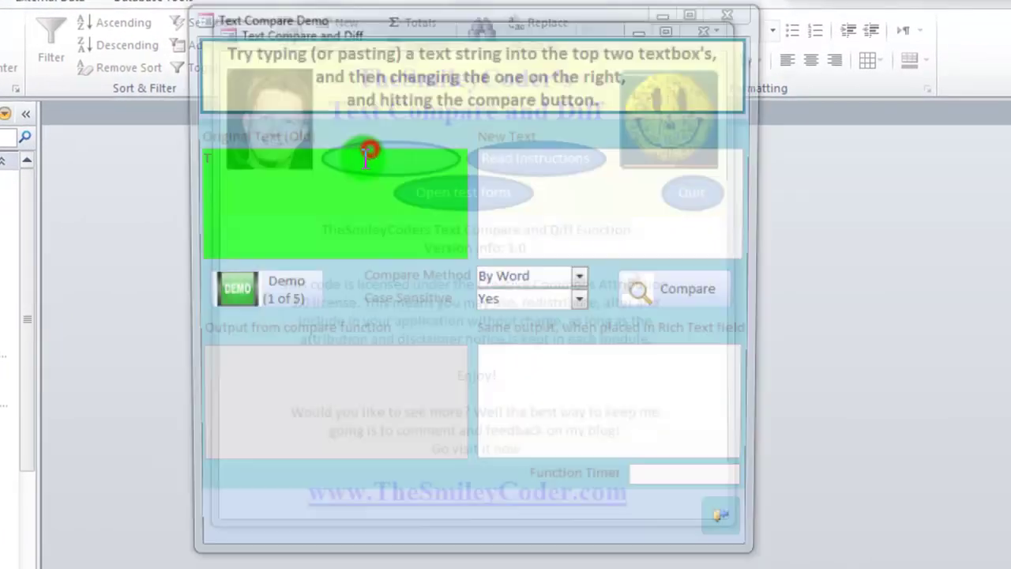
text(The task has been assigned to James.)
key(Tab)
text(The task has been assigned)
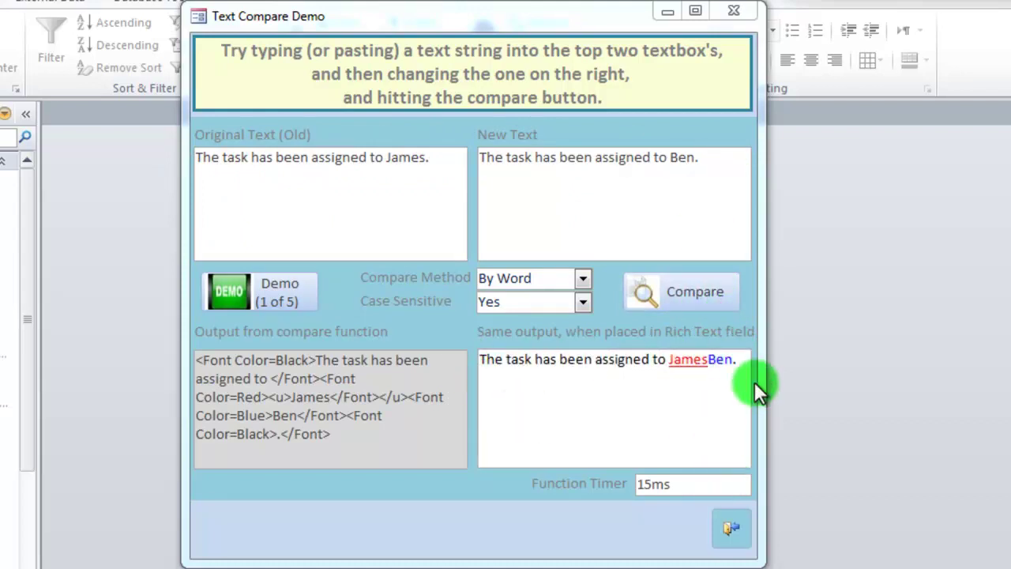
click(355, 437)
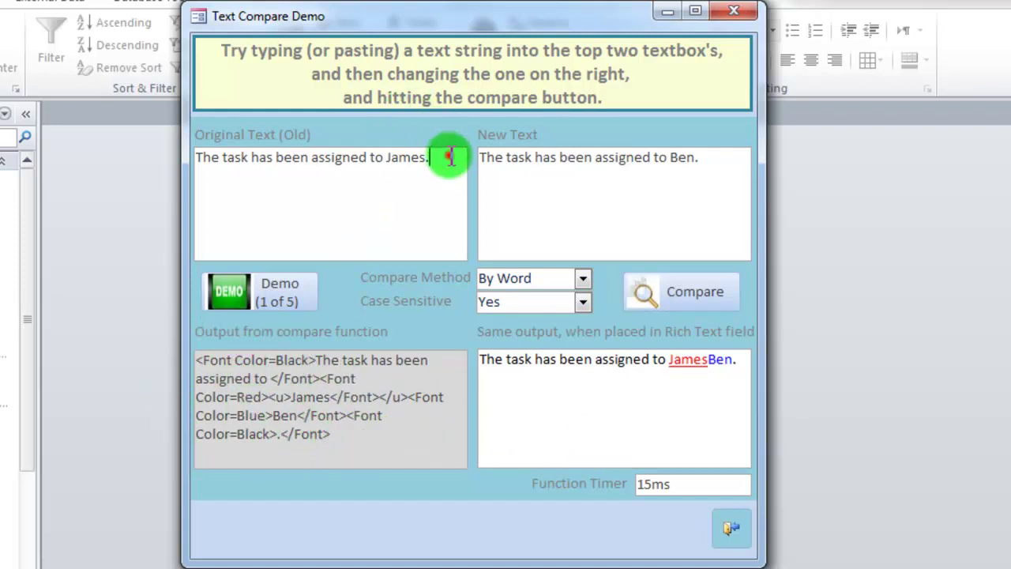
Step: Set the original text to "A man walked in the park" and the new text to "A boy walked in the park", and compare them
drag(440, 158, 110, 145)
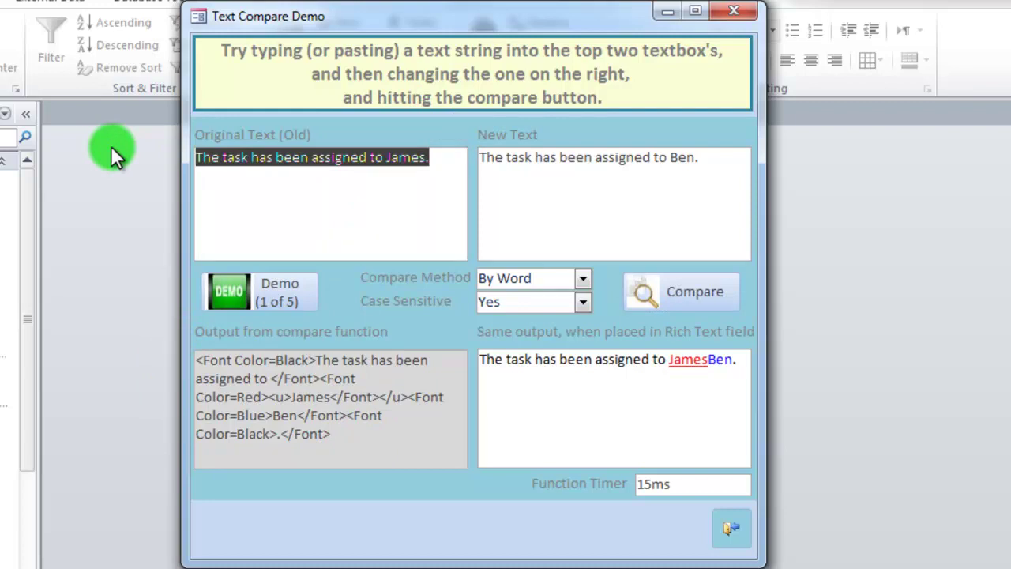
text(A man )
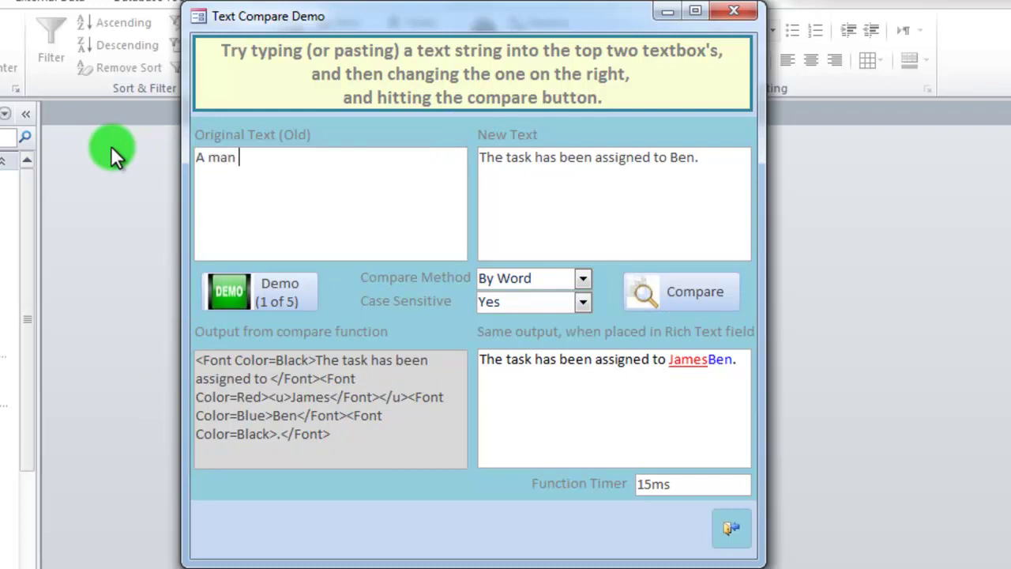
text(walked in the park)
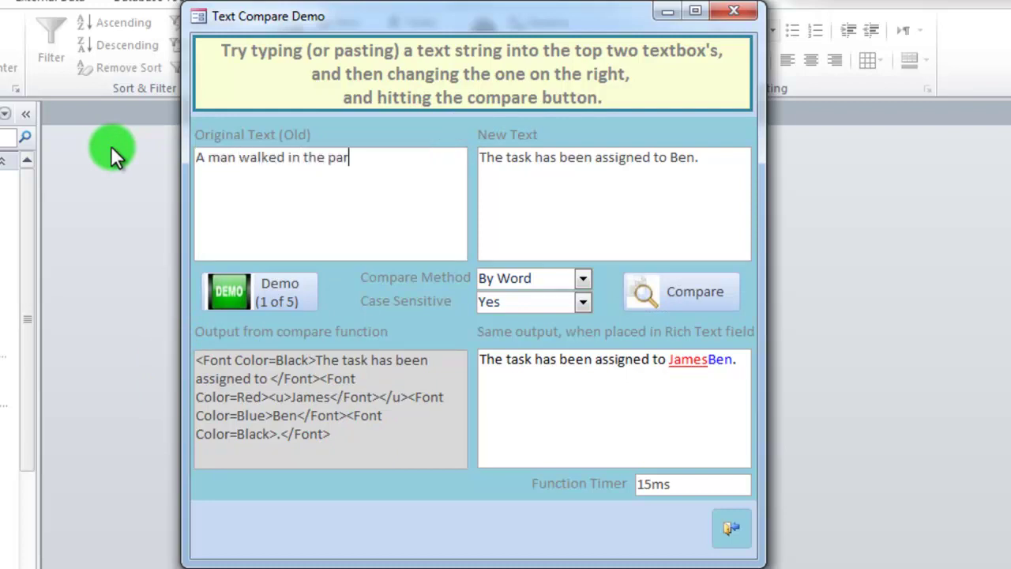
key(Tab)
text(A boy wal)
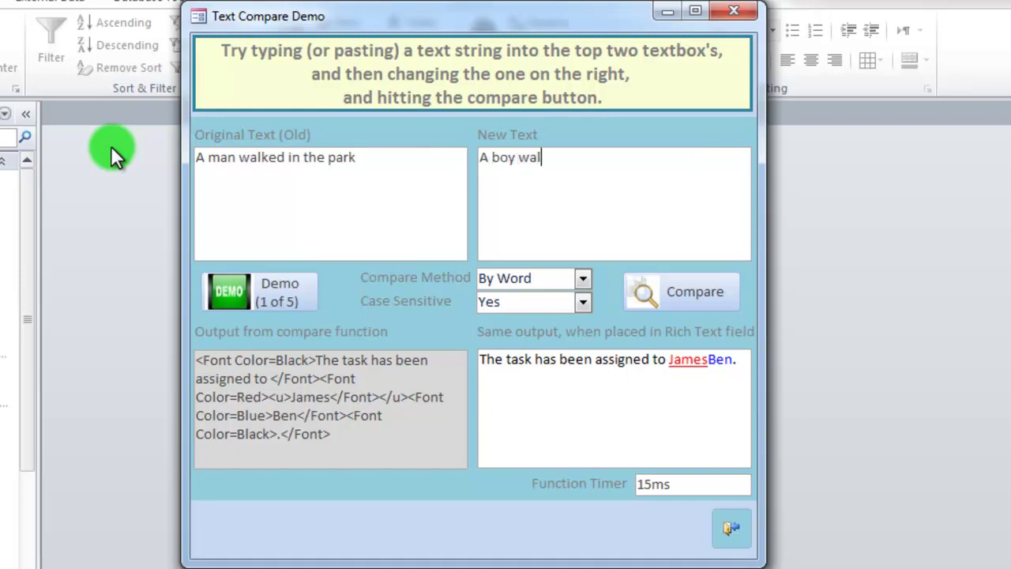
text(ked in the park)
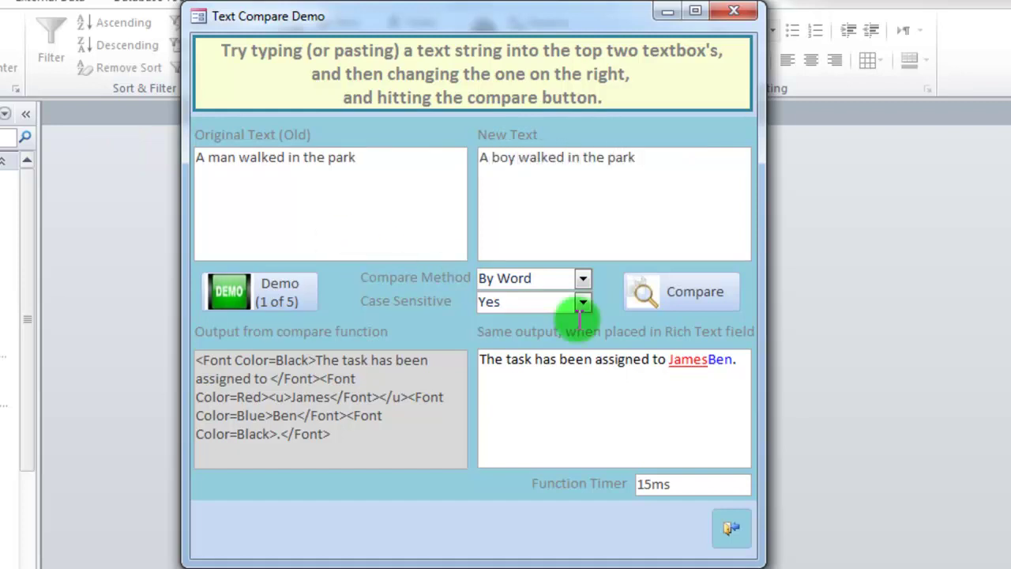
click(691, 292)
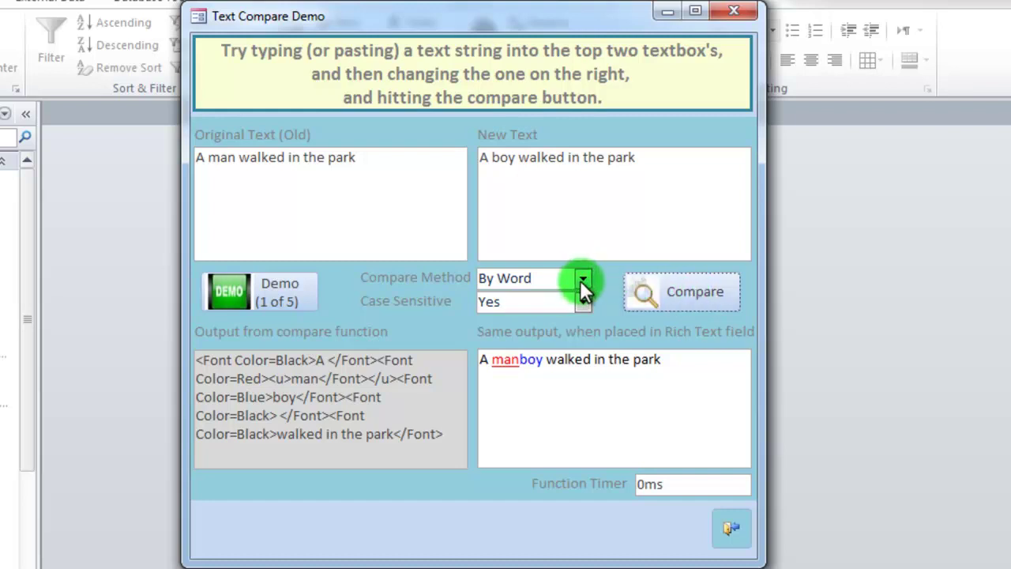
Step: Set Case Sensitive to No, replace boy with Man in the new text, and compare the sentences
click(583, 302)
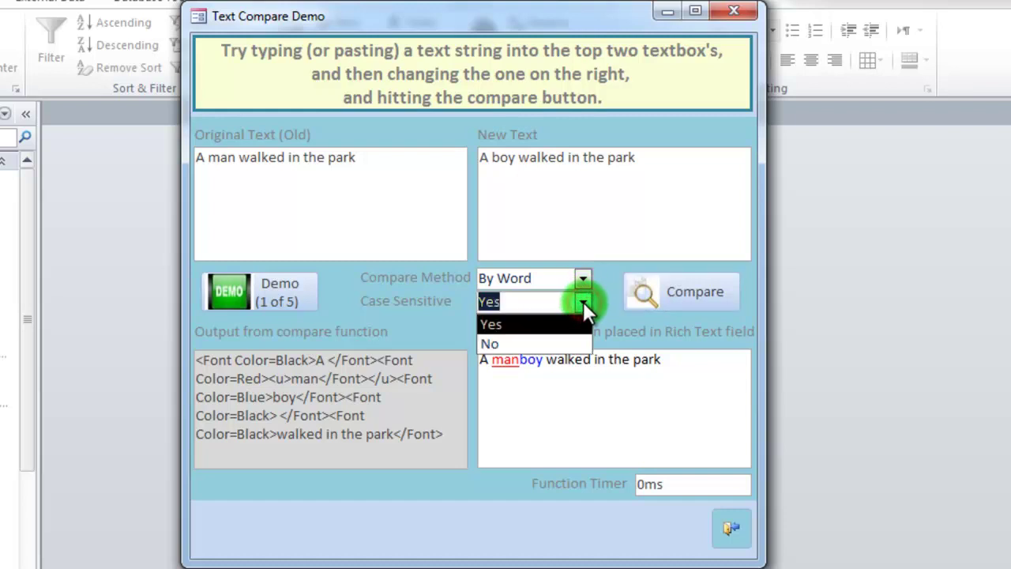
click(577, 343)
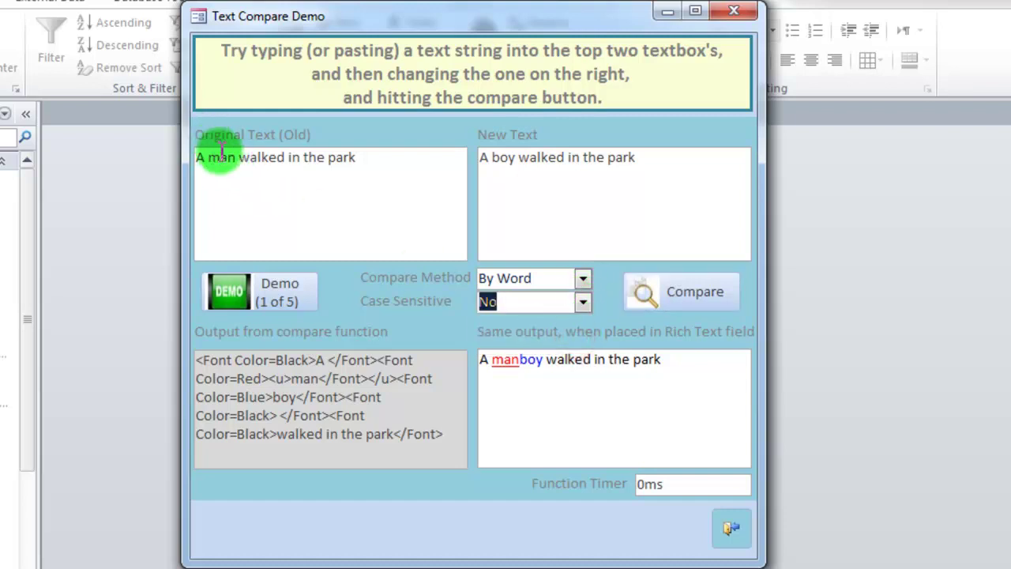
double_click(503, 158)
text(Man)
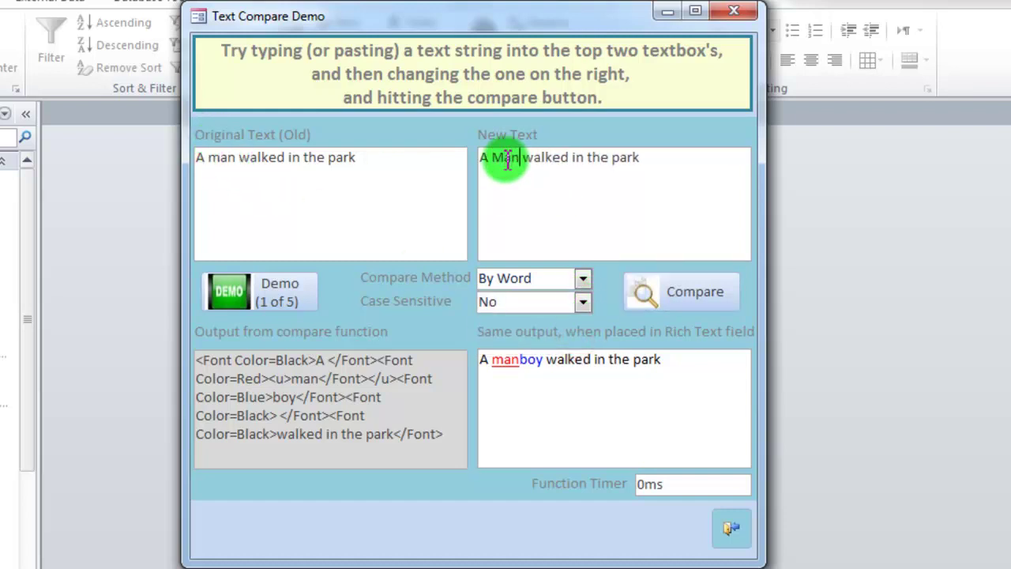
click(670, 294)
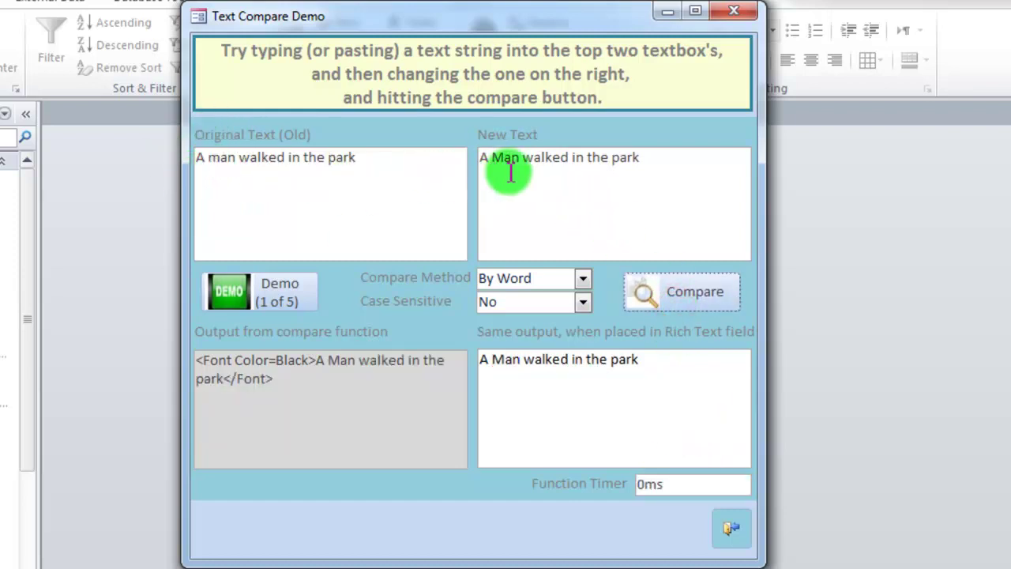
Step: Set Case Sensitive to Yes and compare the man and Man sentences again
click(582, 302)
click(553, 320)
click(674, 293)
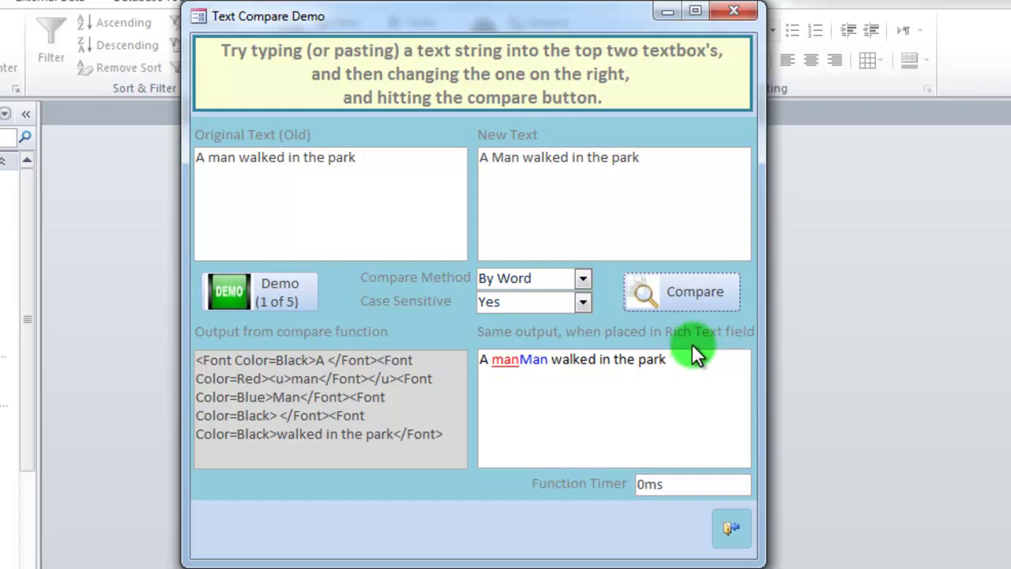
Step: Set the compare method to By Charecter and compare the two sentences
click(583, 278)
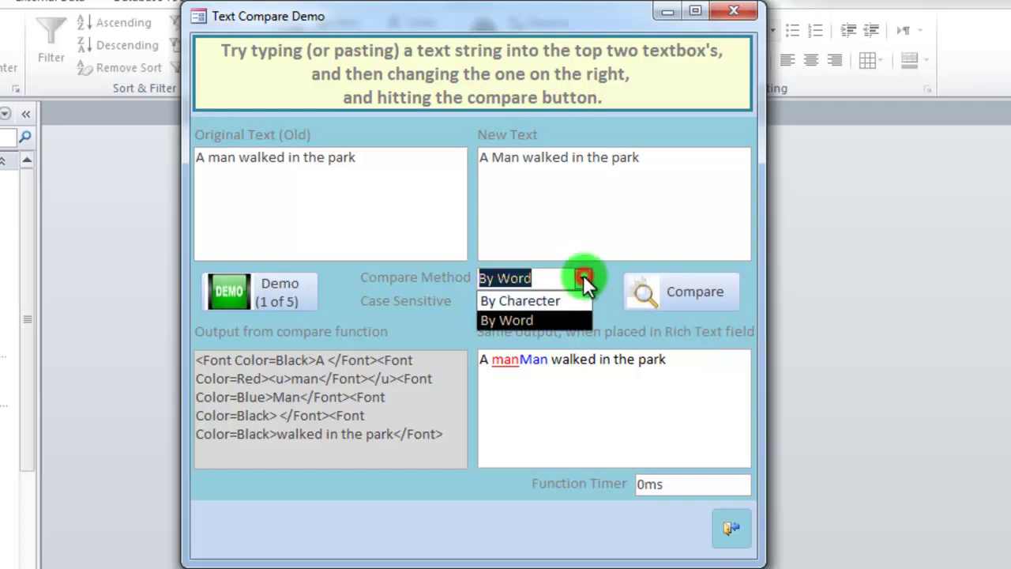
click(510, 301)
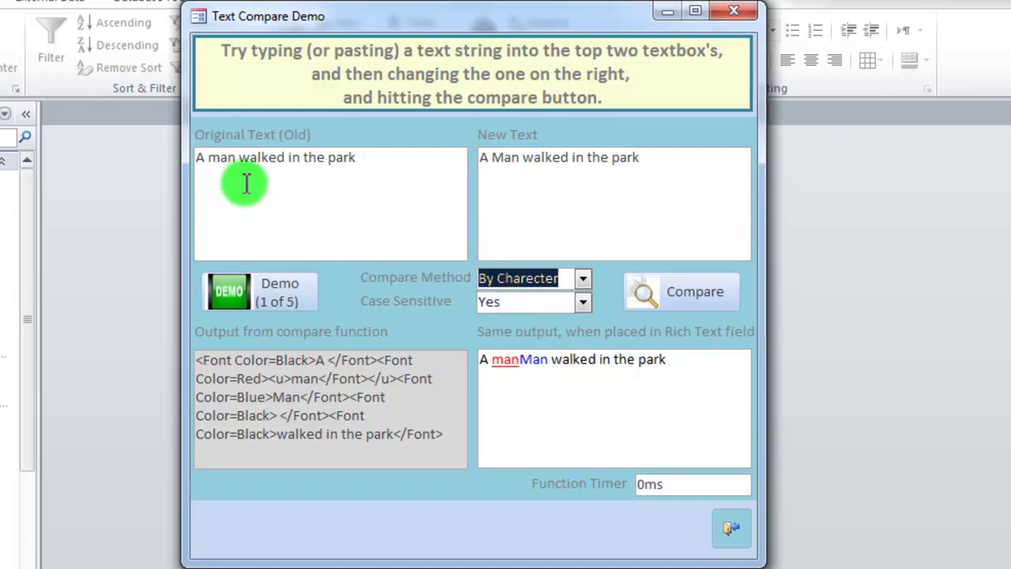
click(689, 298)
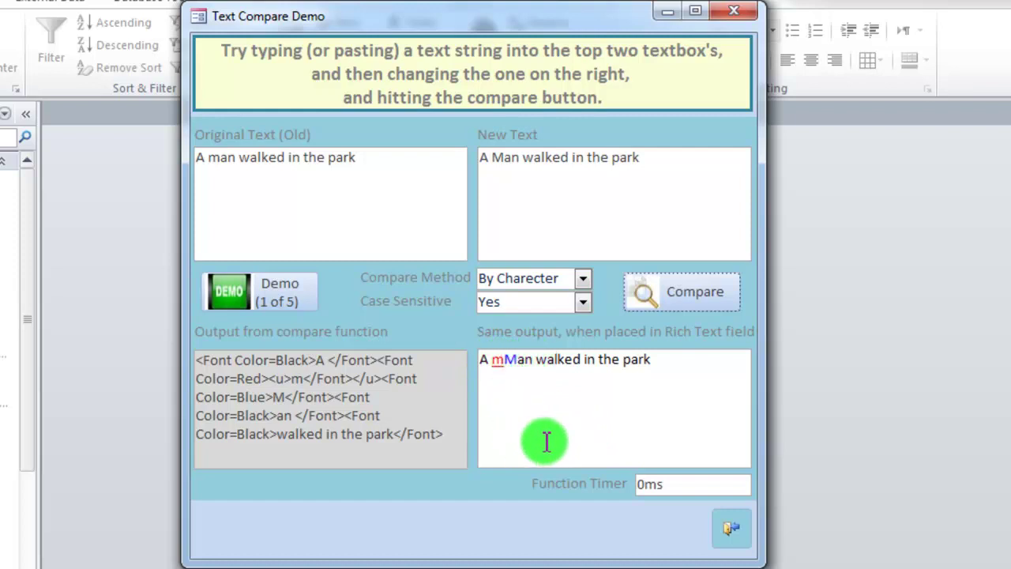
Step: Set the compare method to By Word, compare the sentences, and close the demo form
click(583, 276)
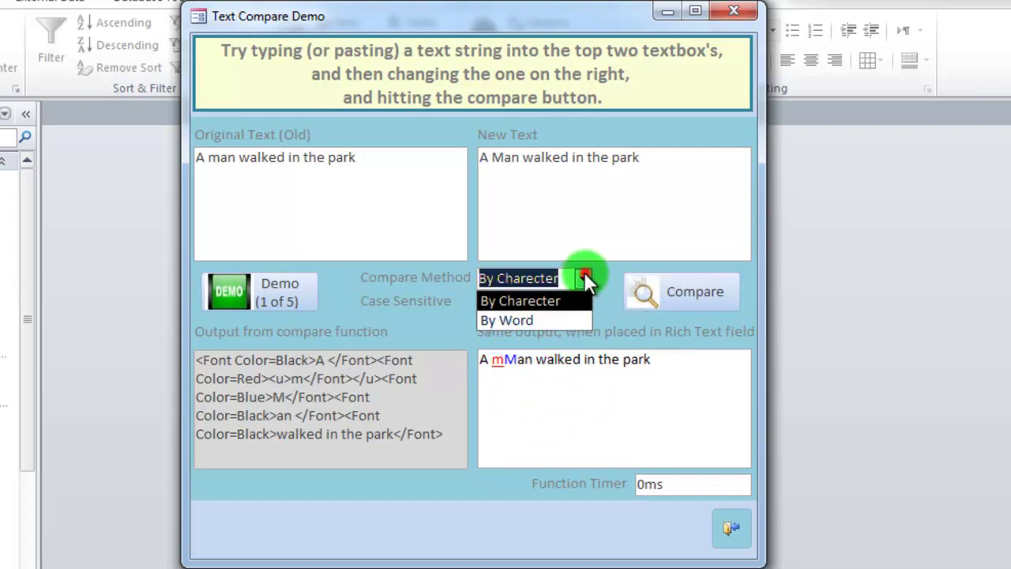
click(546, 320)
click(670, 300)
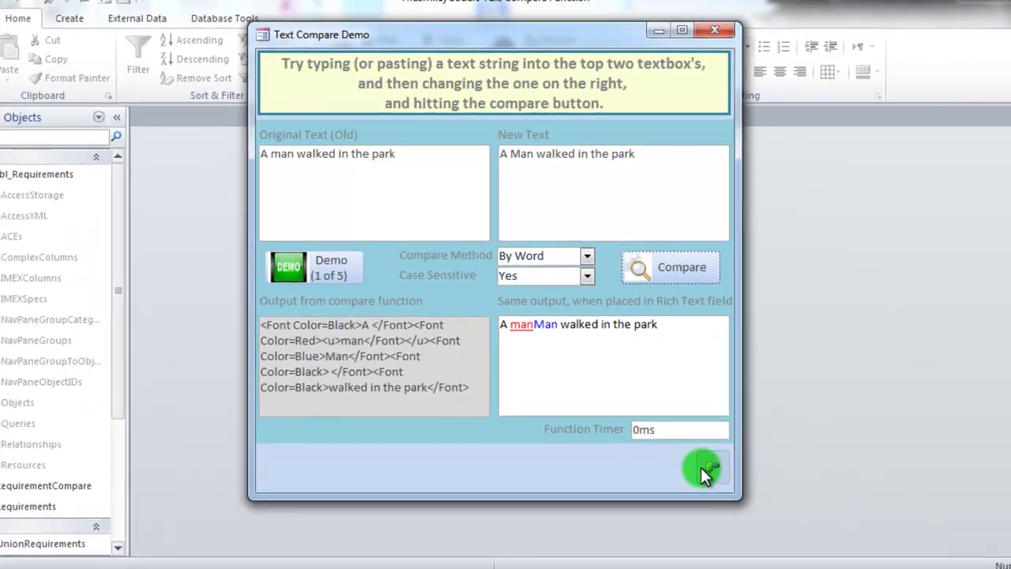
click(723, 533)
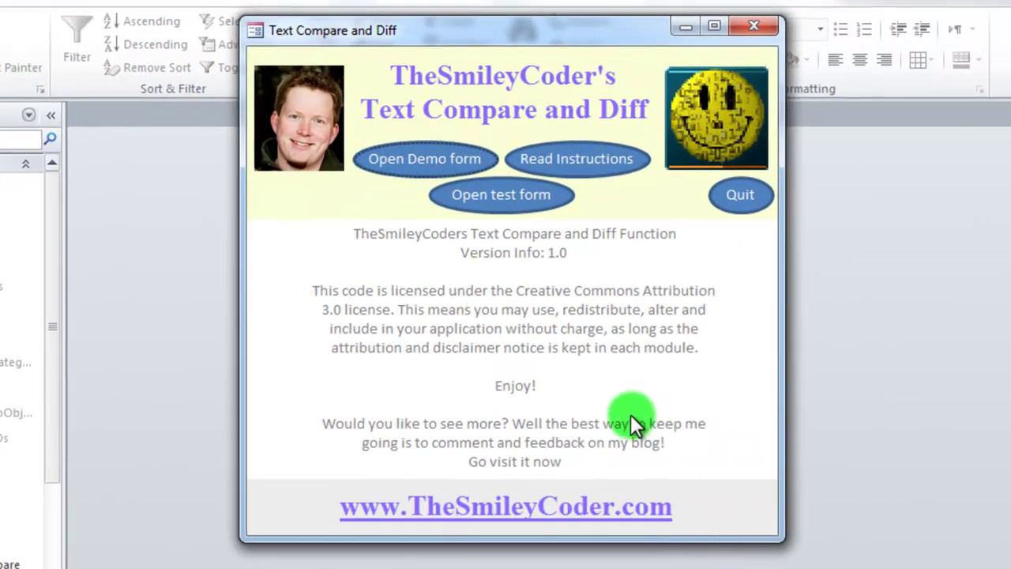
Step: In the test form, add and save the requirement "The canteen supplier must provide hot meals every day." and examine its history
click(525, 202)
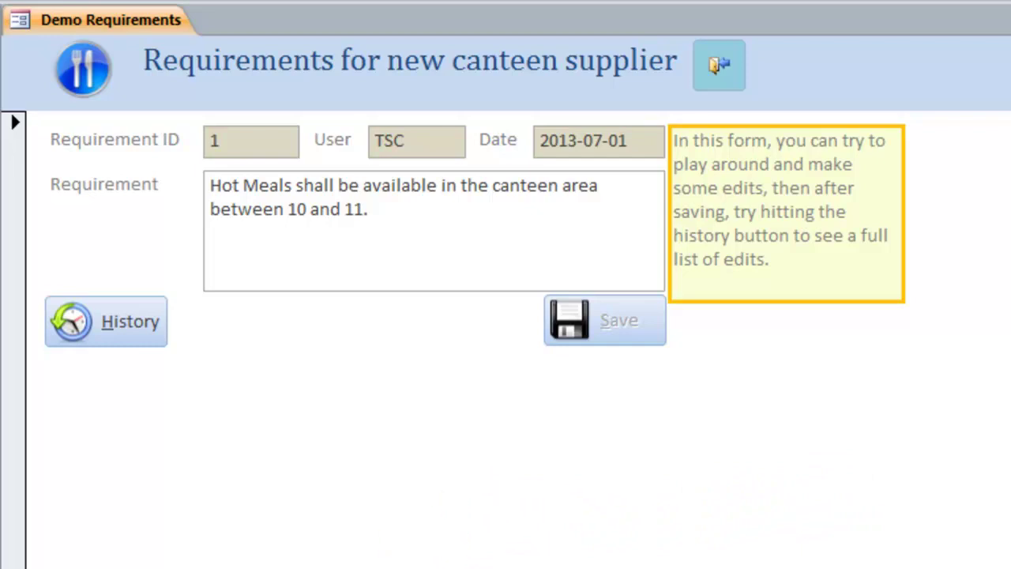
key(ctrl+plus)
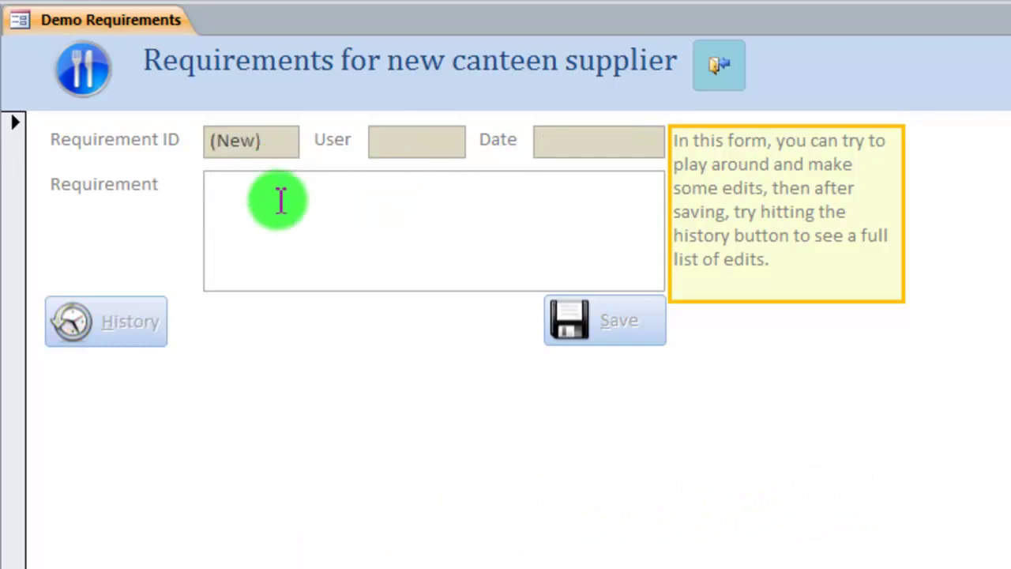
text(The canteen supp)
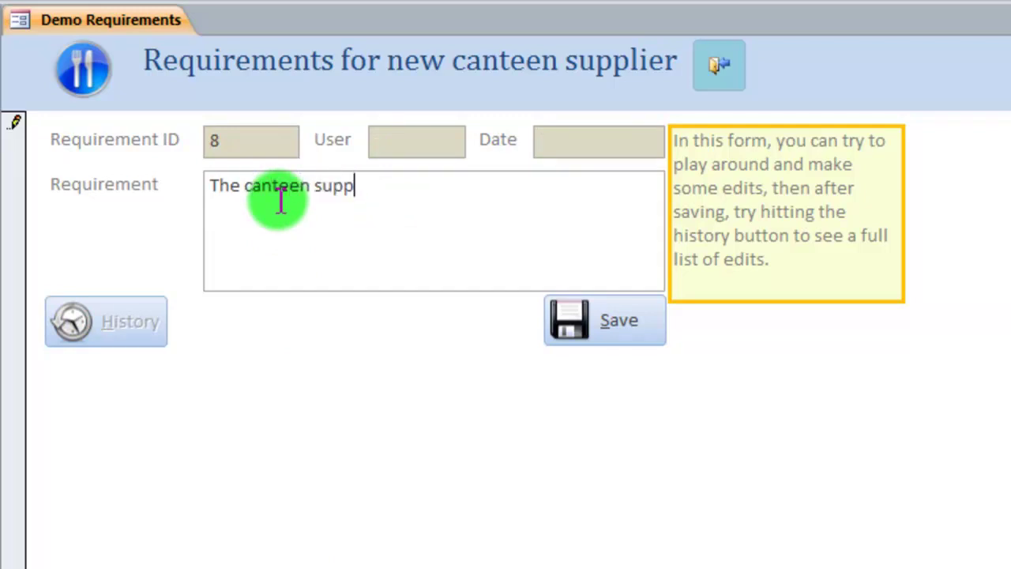
text(lier must provide )
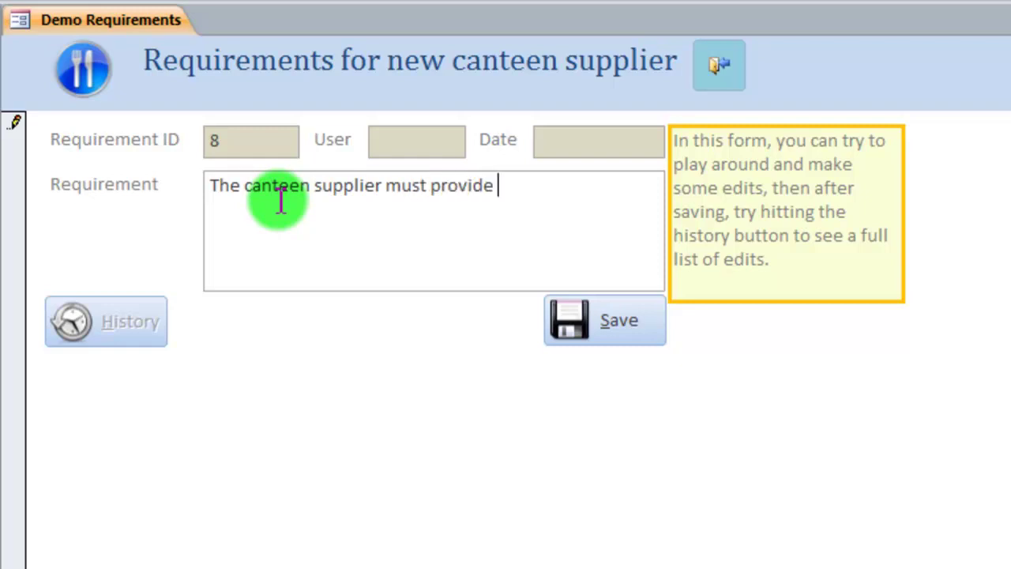
text(hot meals every da)
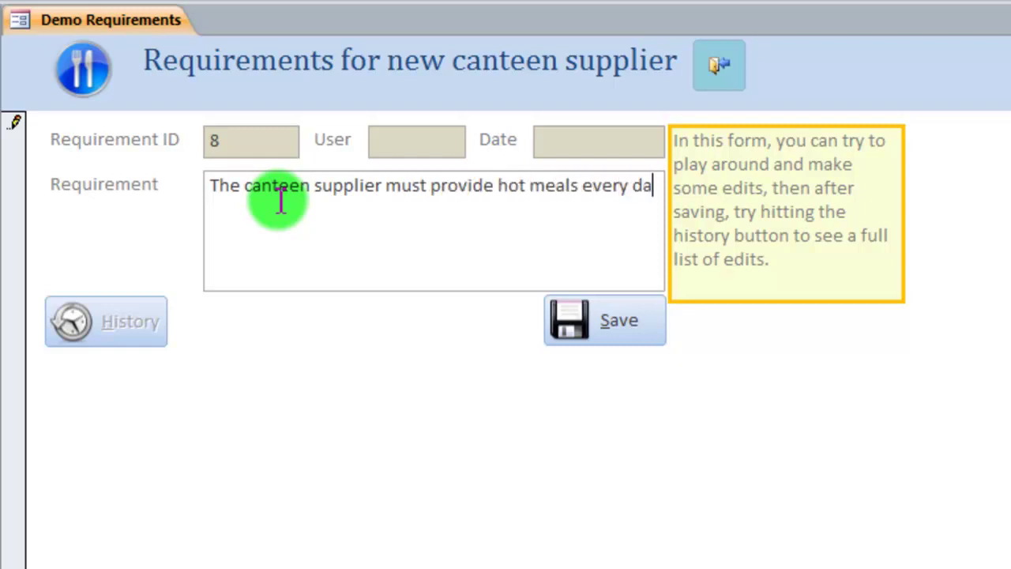
text(y.)
click(564, 323)
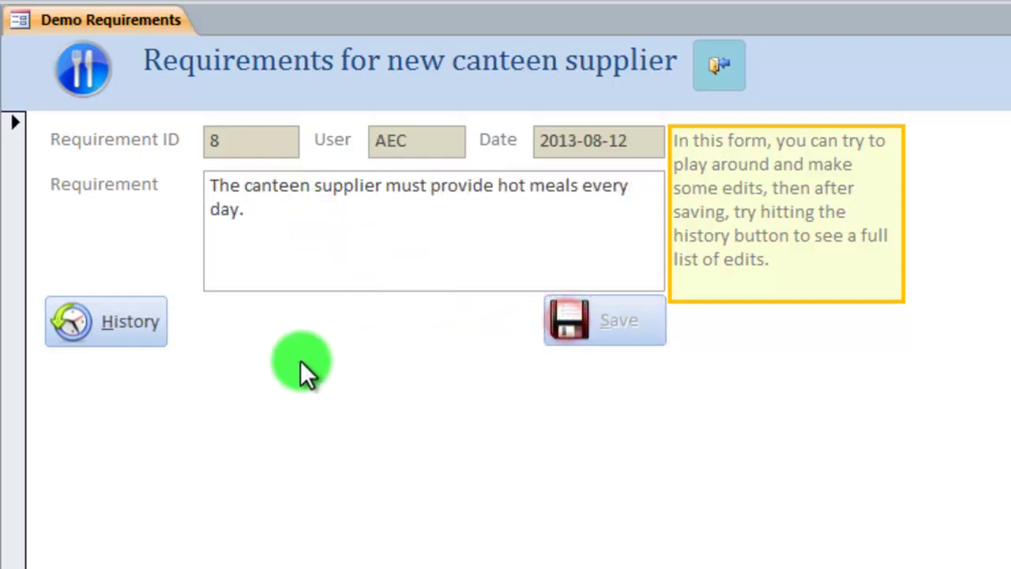
click(111, 322)
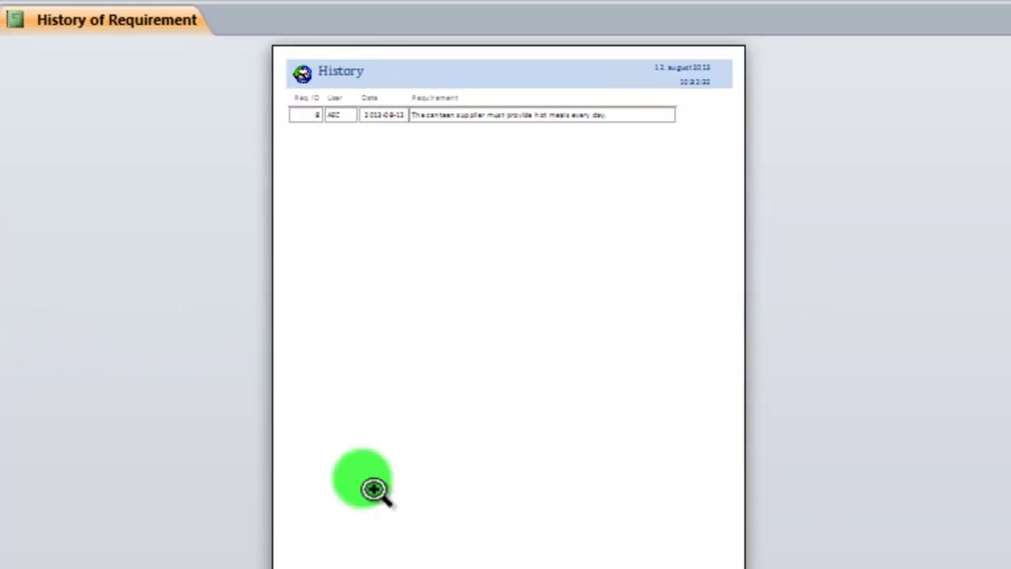
click(456, 138)
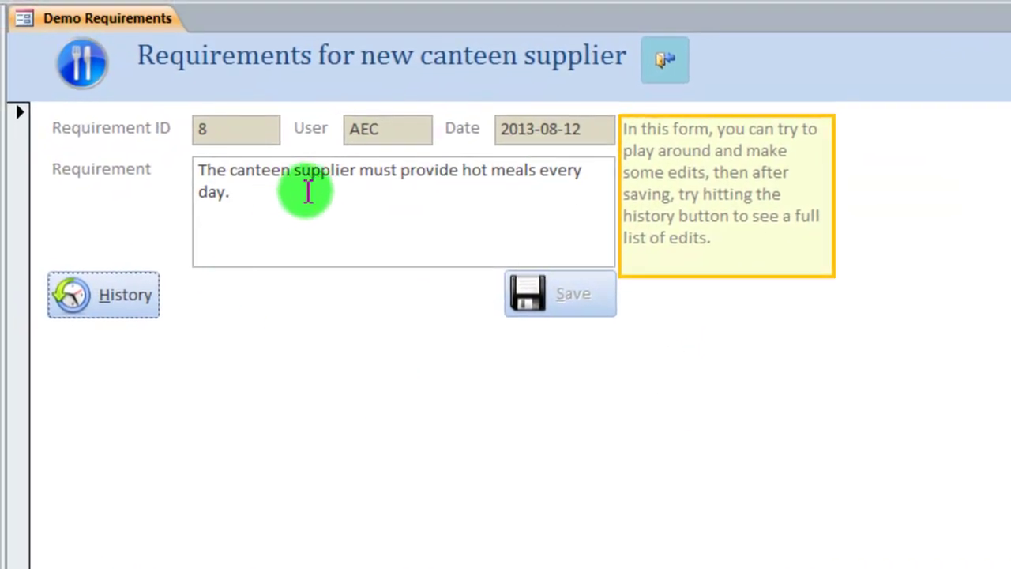
Step: Change the requirement's ending to "every day at 12:00.", save it, and examine the edit in the history report
click(302, 195)
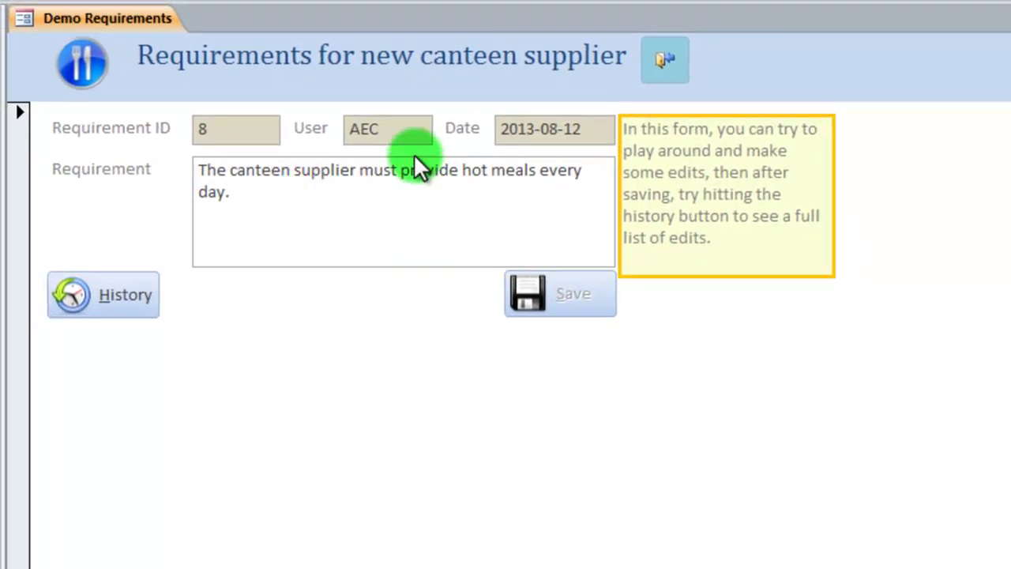
key(BackSpace)
text(at)
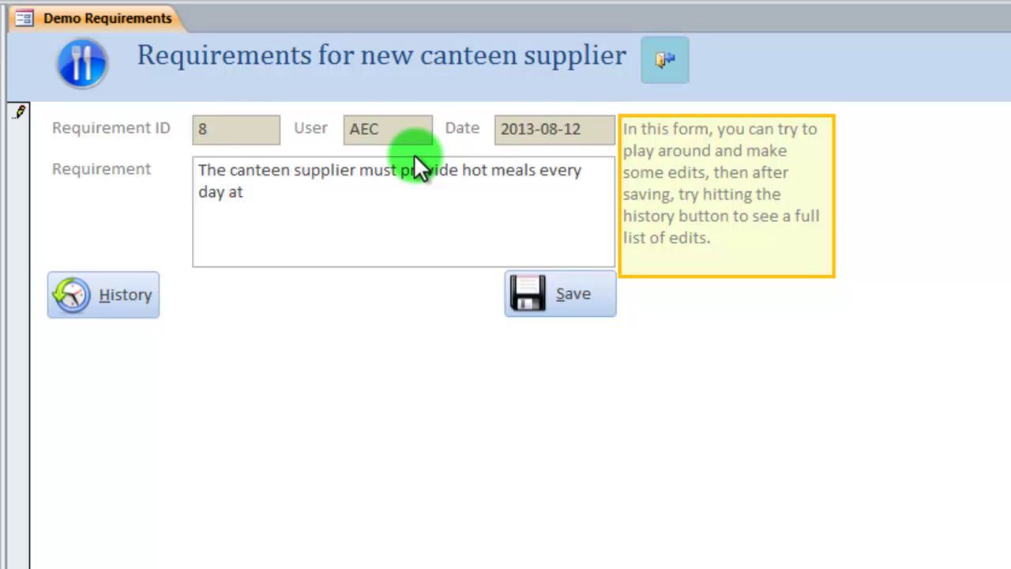
text( 12:00.)
click(557, 304)
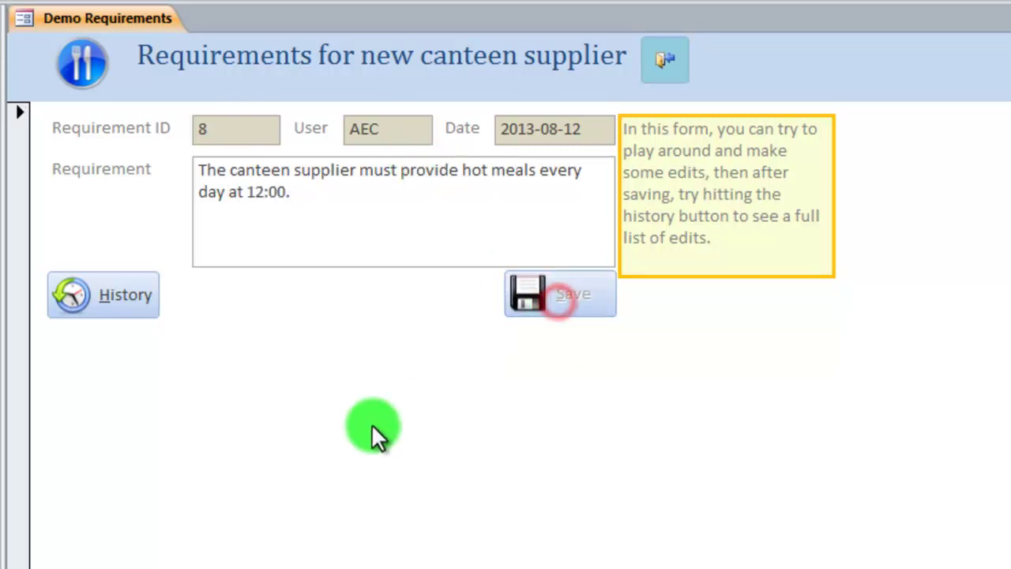
click(118, 289)
click(755, 104)
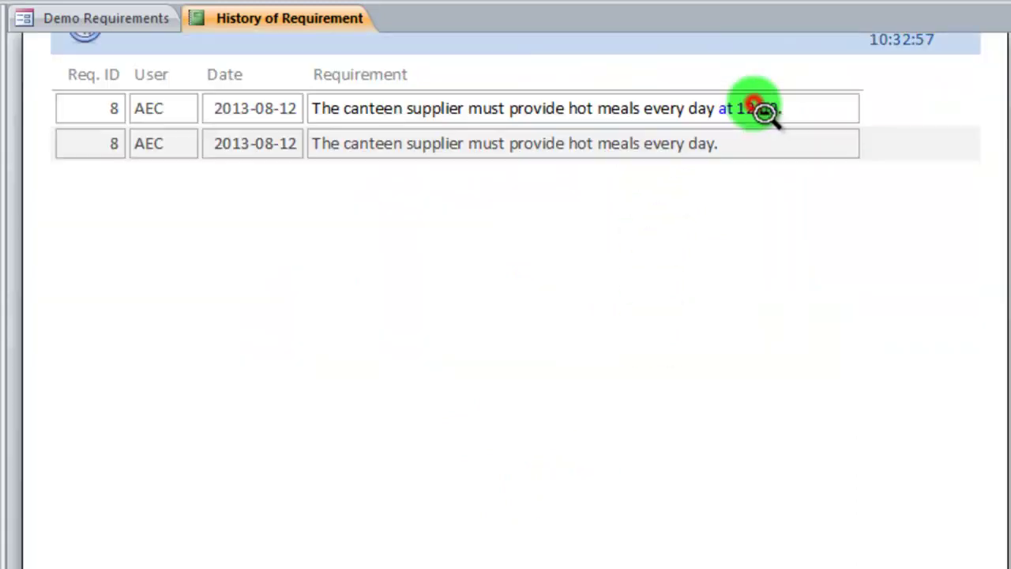
Step: Close the requirement's history report, reopen it from the requirements form, and examine the marked edit at the sentence's ending
scroll(678, 340, up, 3)
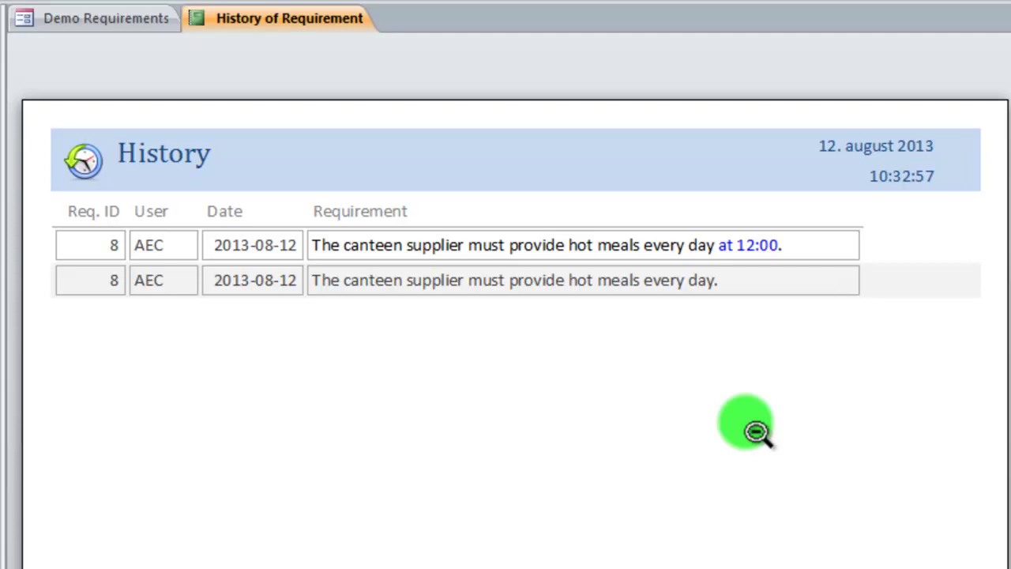
key(Escape)
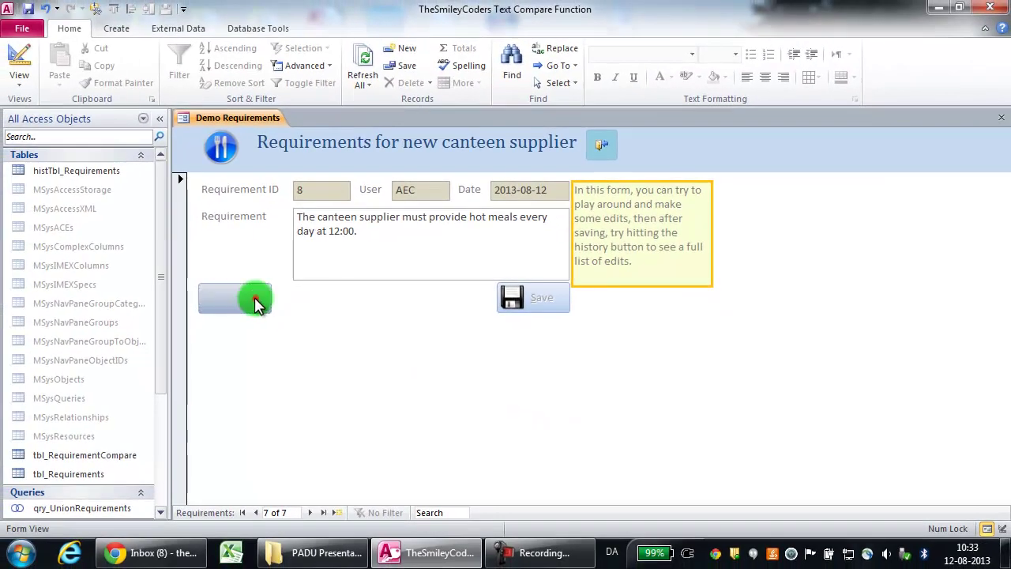
click(111, 264)
click(613, 173)
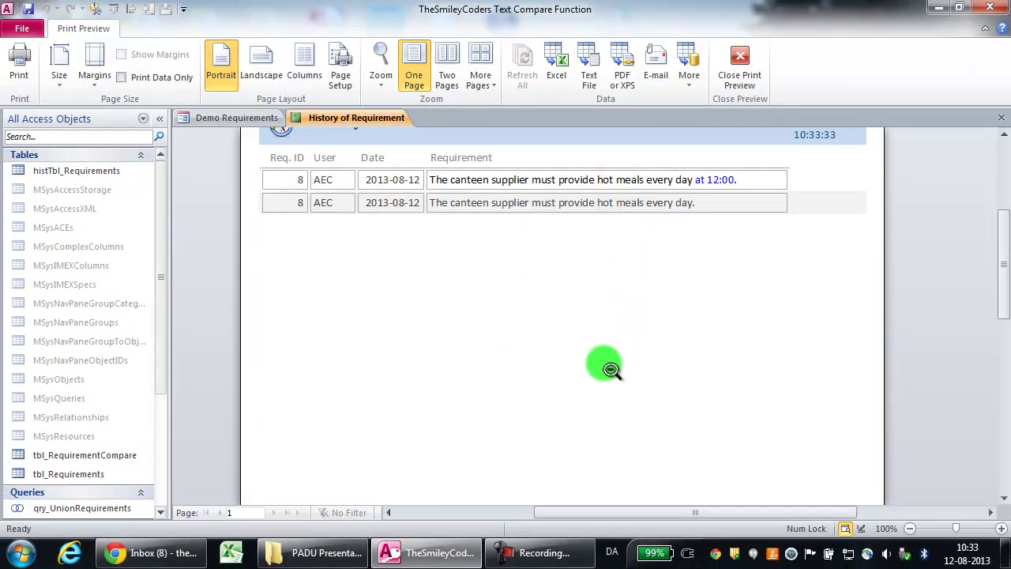
scroll(610, 371, up, 1)
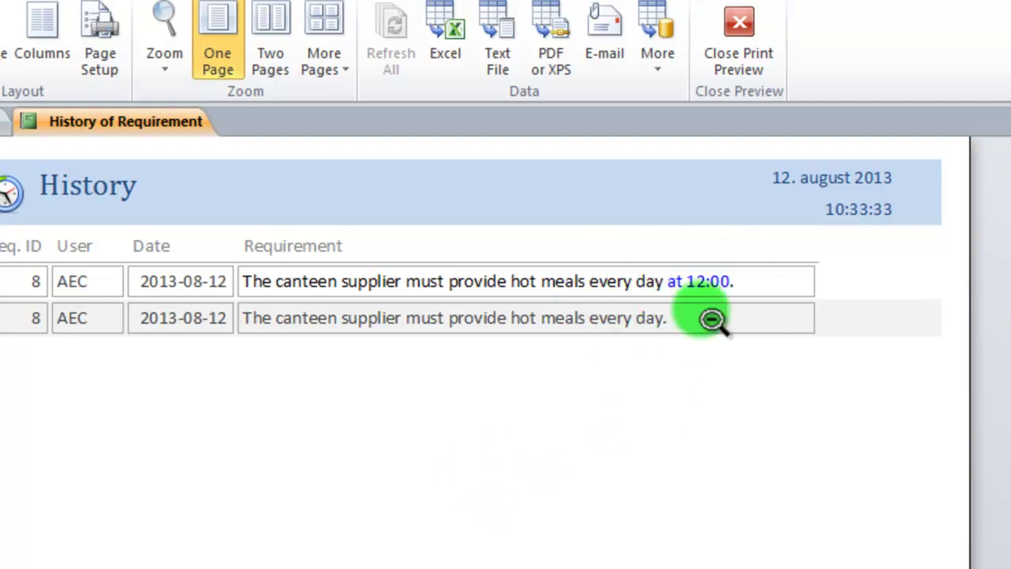
Step: Close the history report and the canteen requirements form, and open the text compare instructions
click(746, 31)
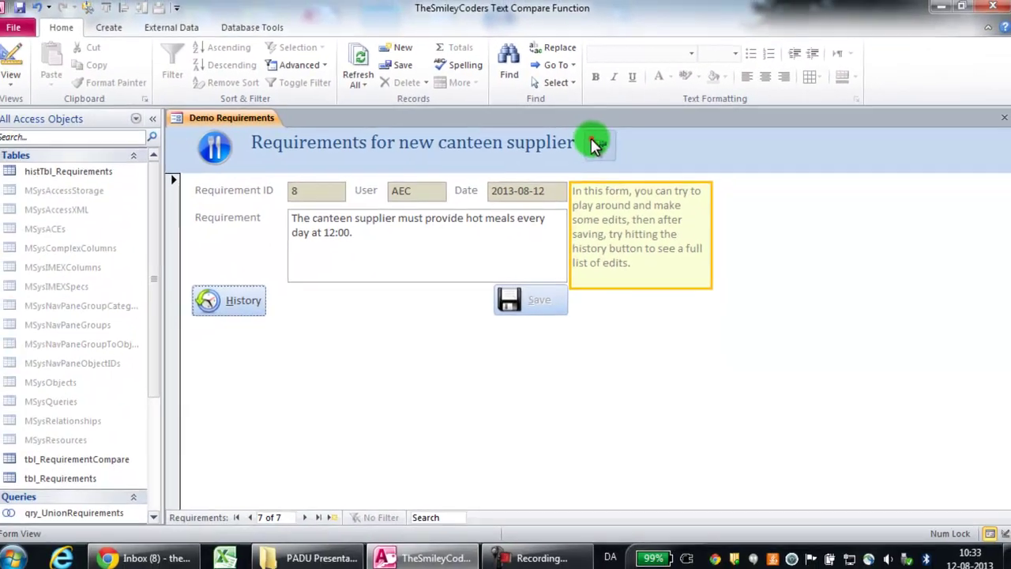
click(518, 164)
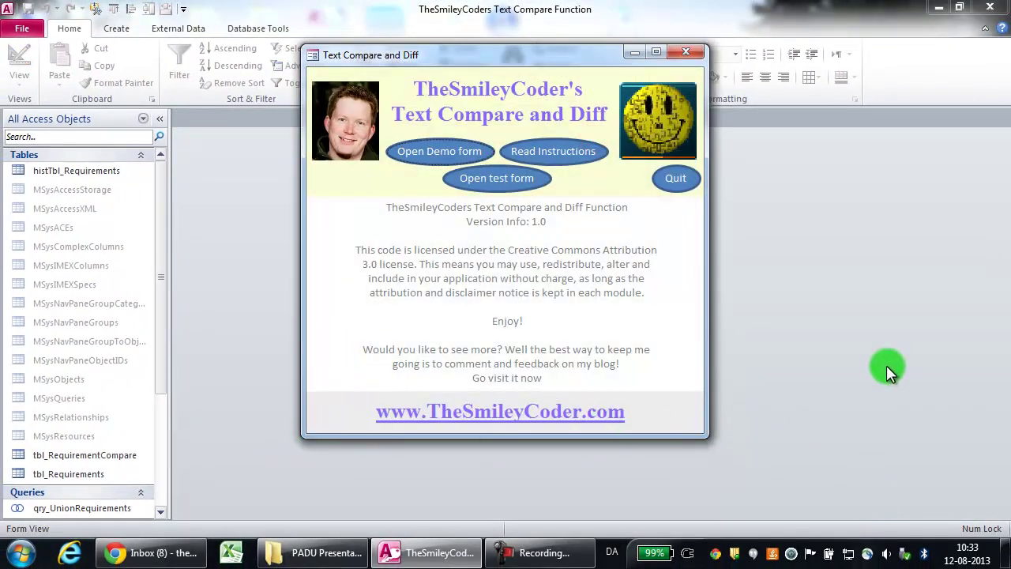
click(576, 151)
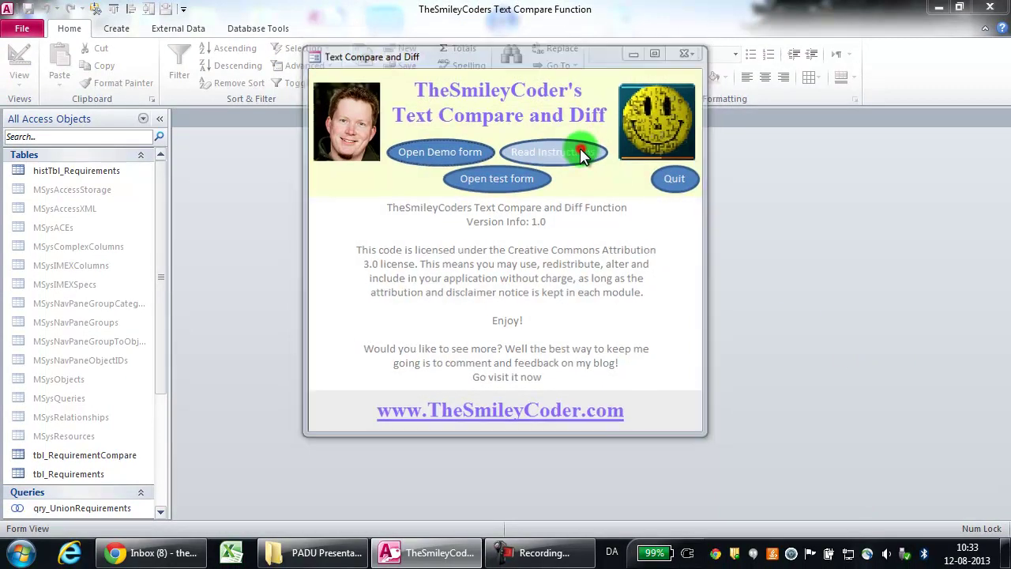